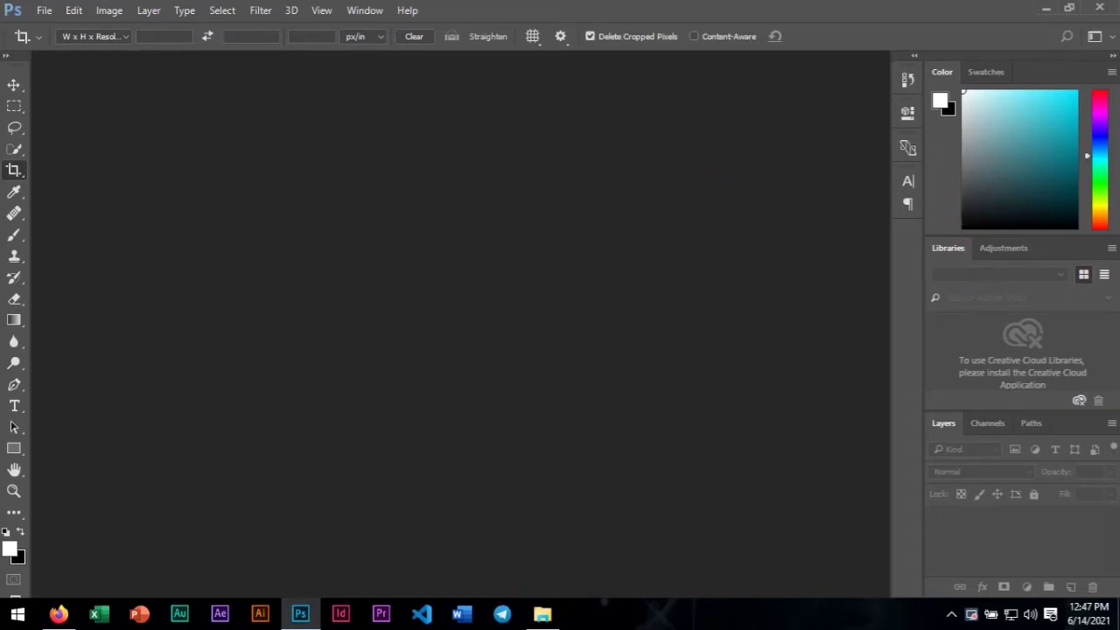
Find the _DSC0684 photo in its File Explorer folder and drag it toward Photoshop
left_click(1045, 8)
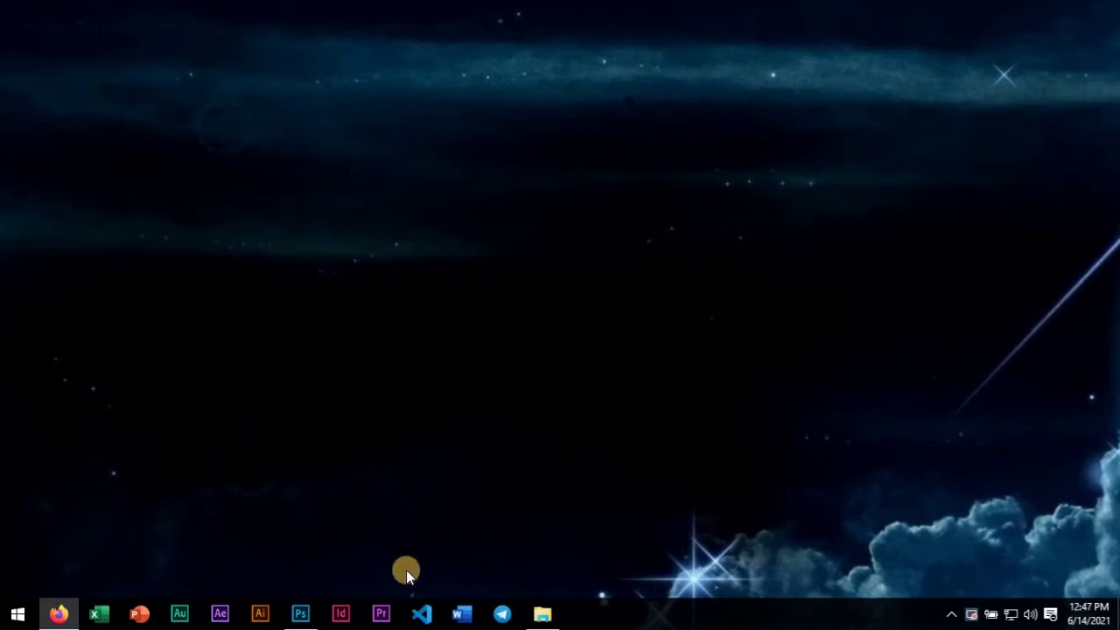
left_click(300, 613)
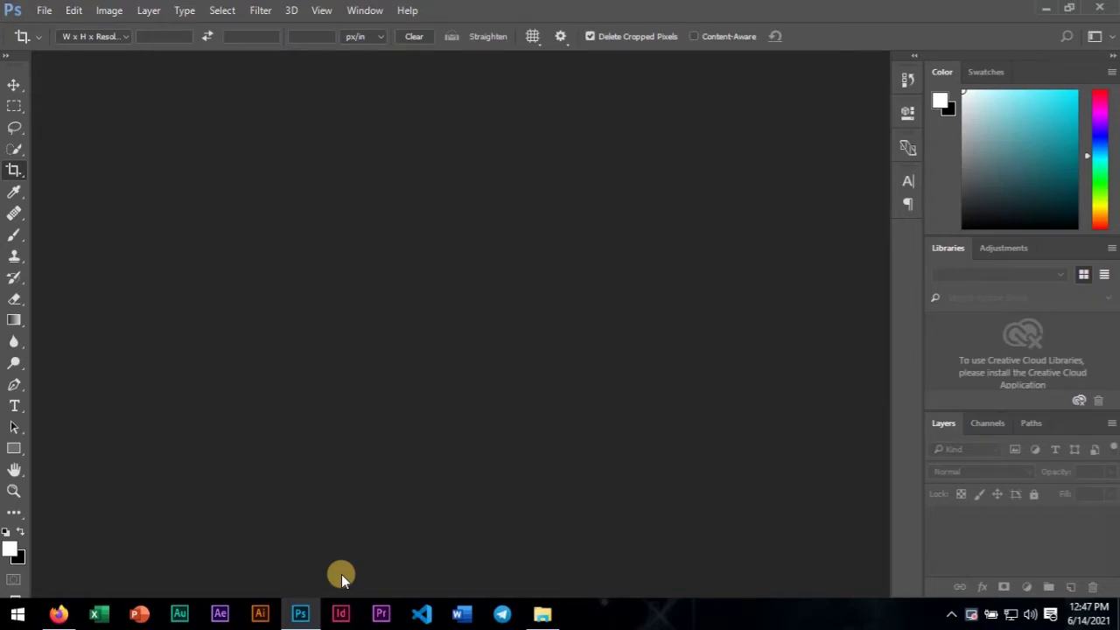
left_click(542, 613)
left_click(821, 256)
left_click(885, 280)
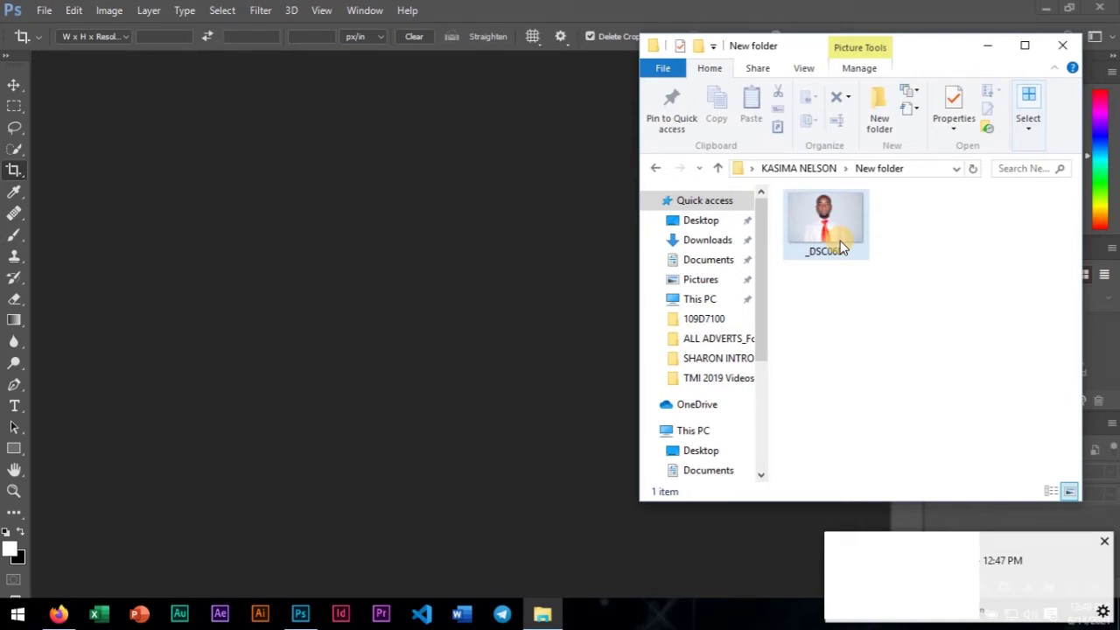
left_click_drag(840, 248, 547, 110)
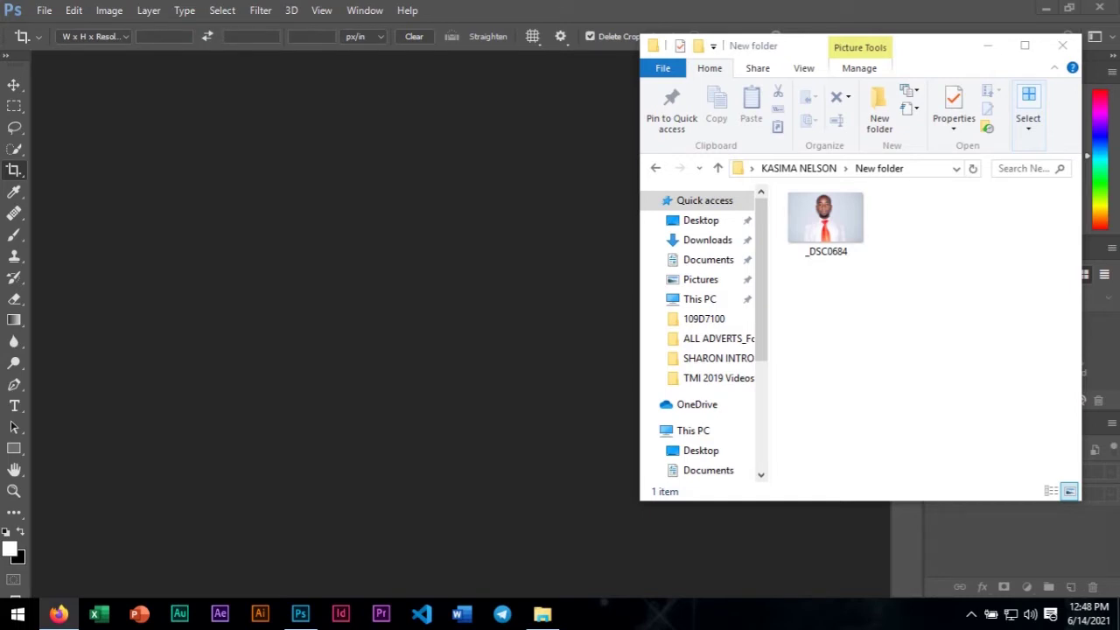
Drag the 3.49 MB _DSC0684 photo onto the empty Photoshop workspace to open it
left_click(814, 32)
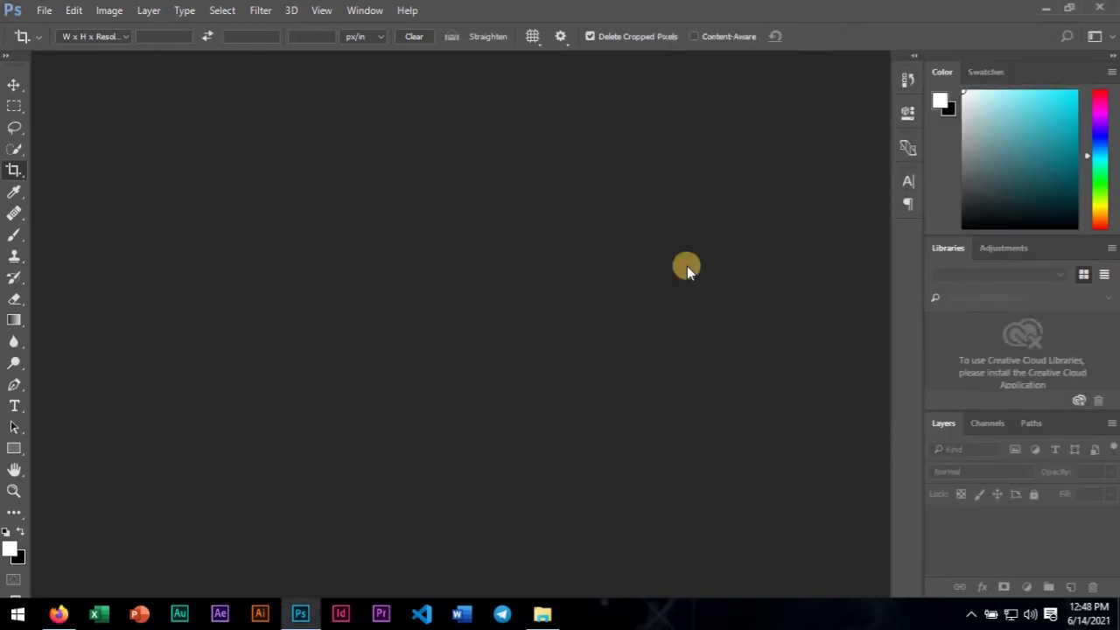
left_click(543, 613)
left_click_drag(792, 252, 783, 245)
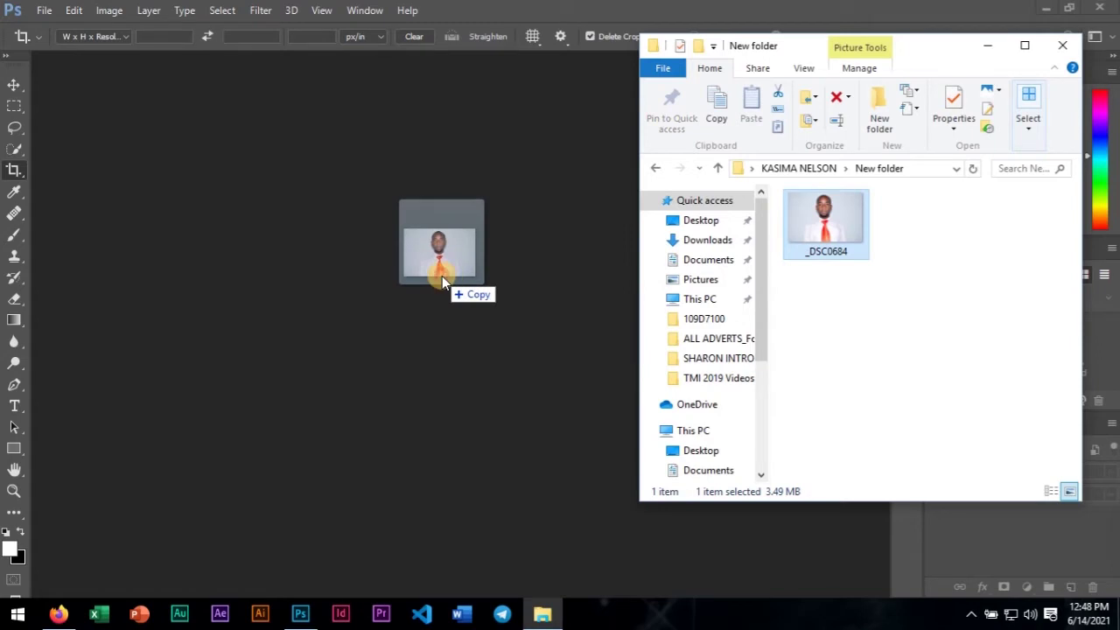
left_click_drag(784, 245, 441, 276)
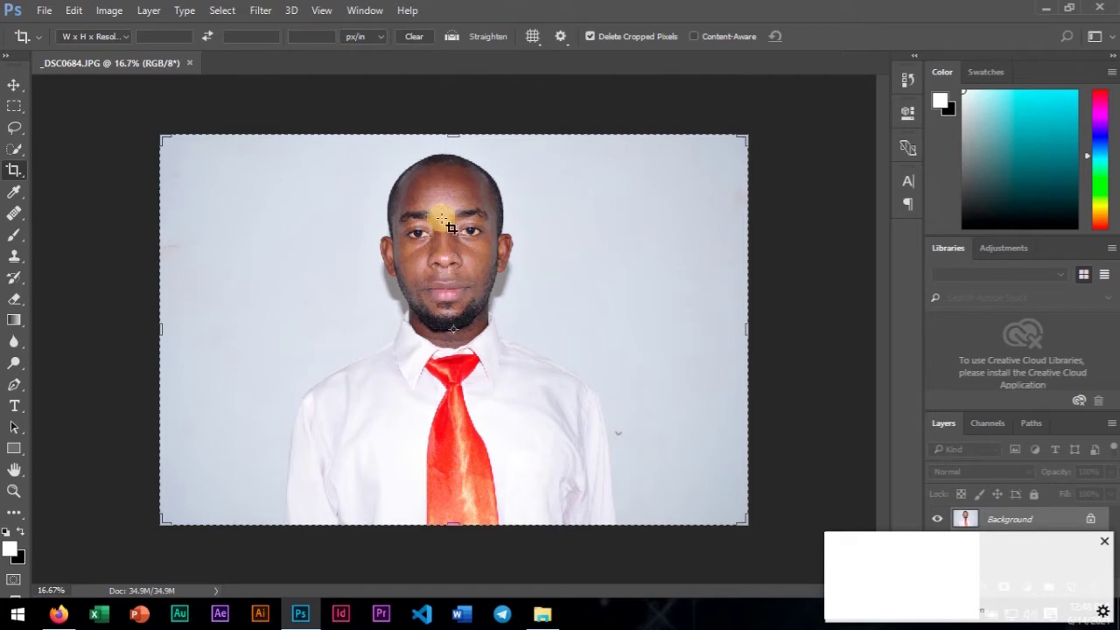
left_click(14, 85)
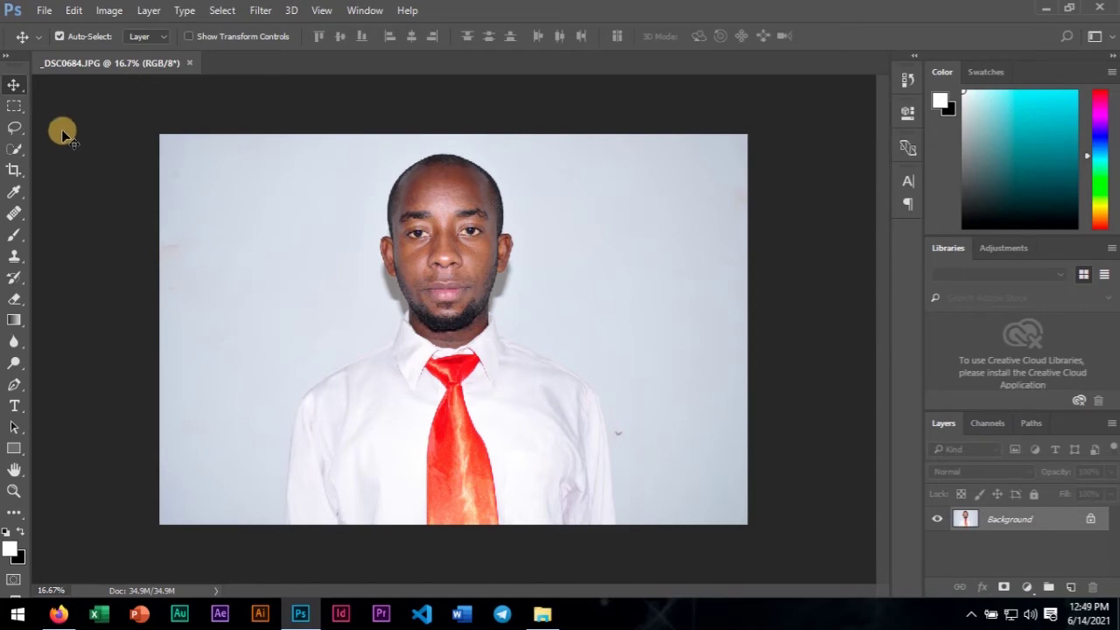
left_click(13, 172)
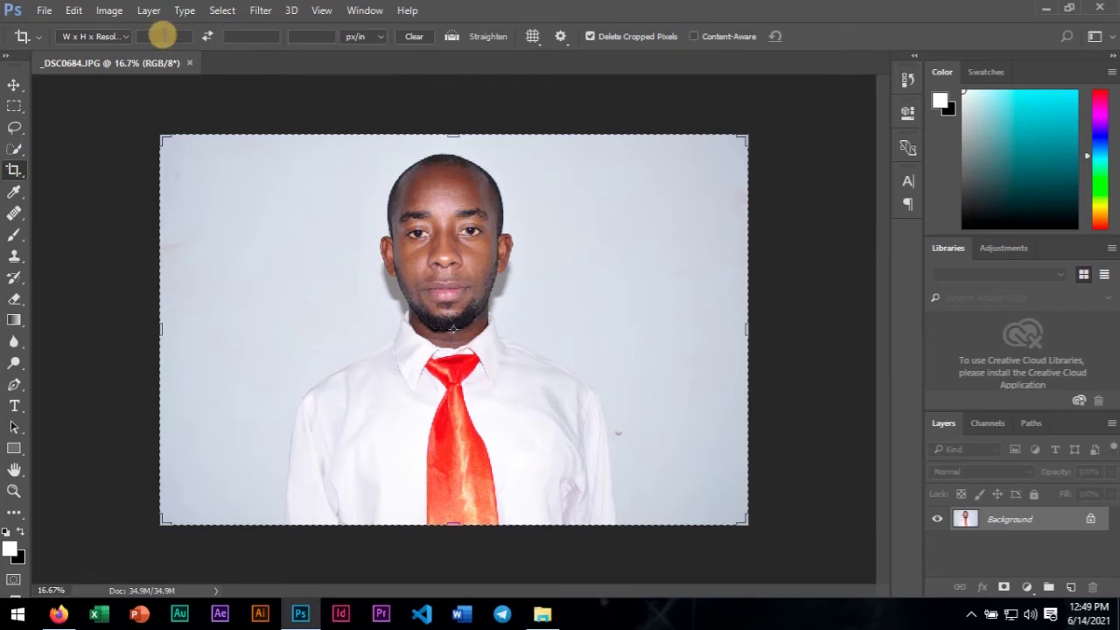
Crop _DSC0684 to a 1.5 × 2 in frame fitted around the head and shoulders
left_click(127, 35)
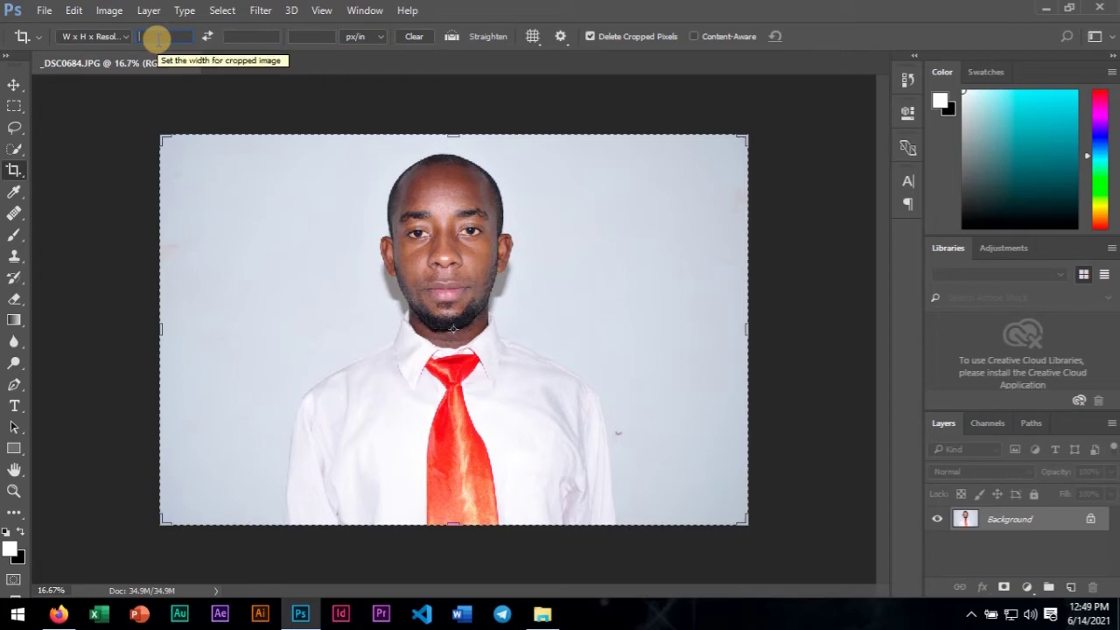
type("1.5")
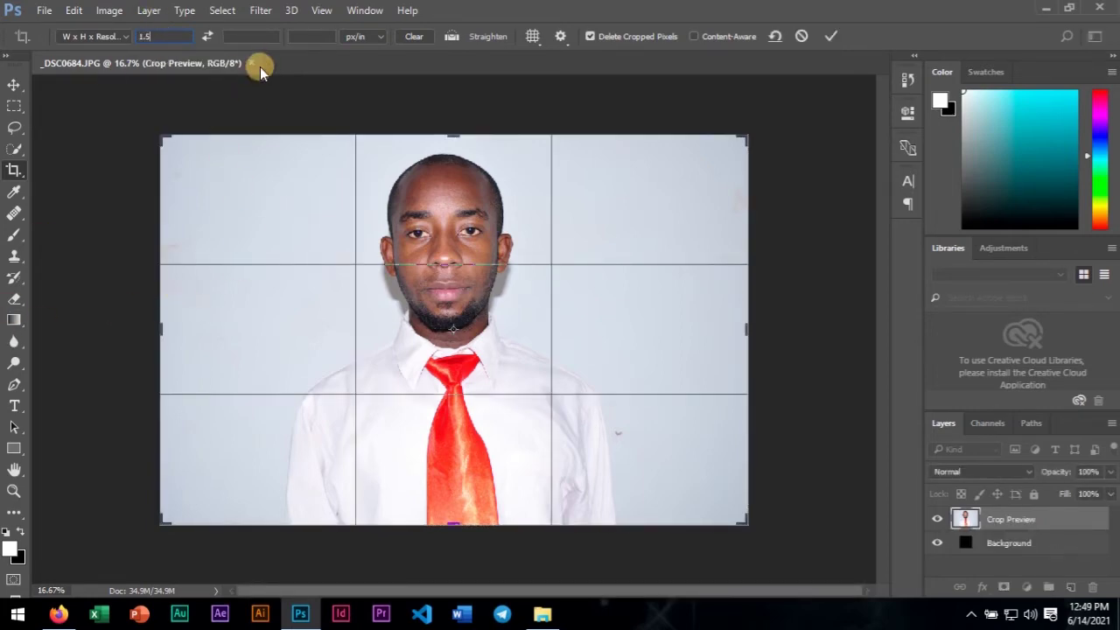
left_click(251, 36)
type("2")
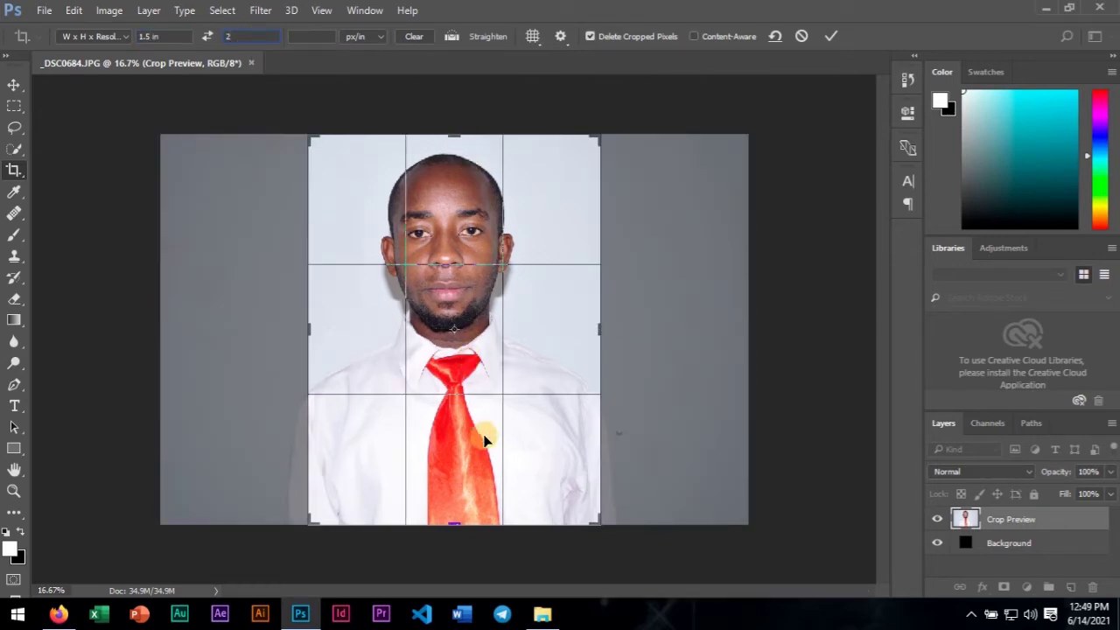
mouse_move(453, 523)
left_mouse_down()
mouse_move(455, 473)
mouse_move(456, 483)
left_mouse_up()
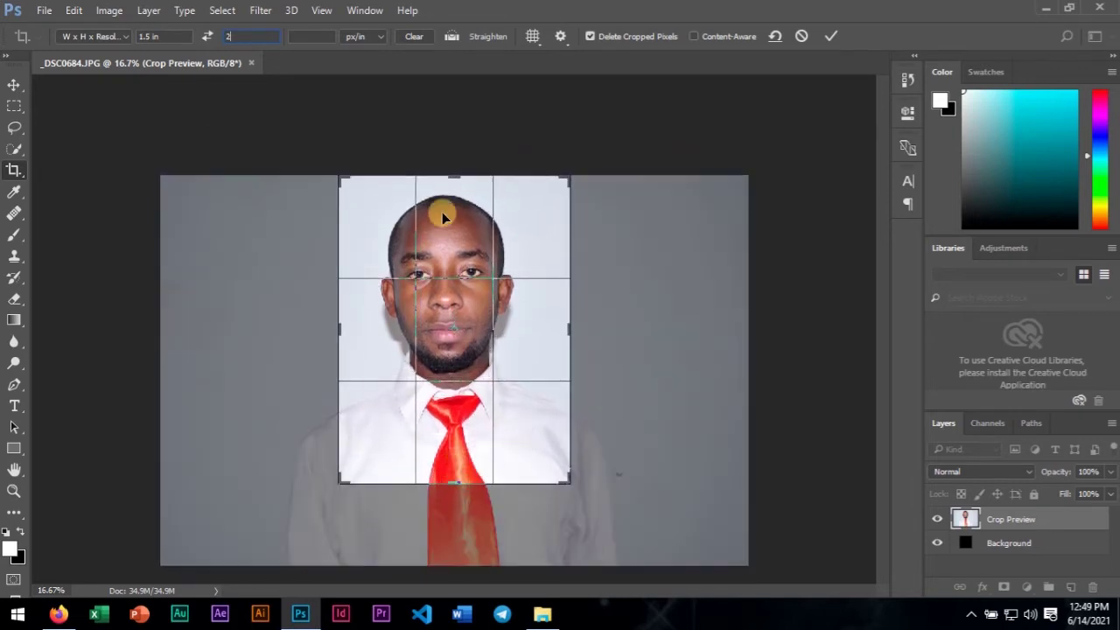
left_click_drag(453, 181, 453, 186)
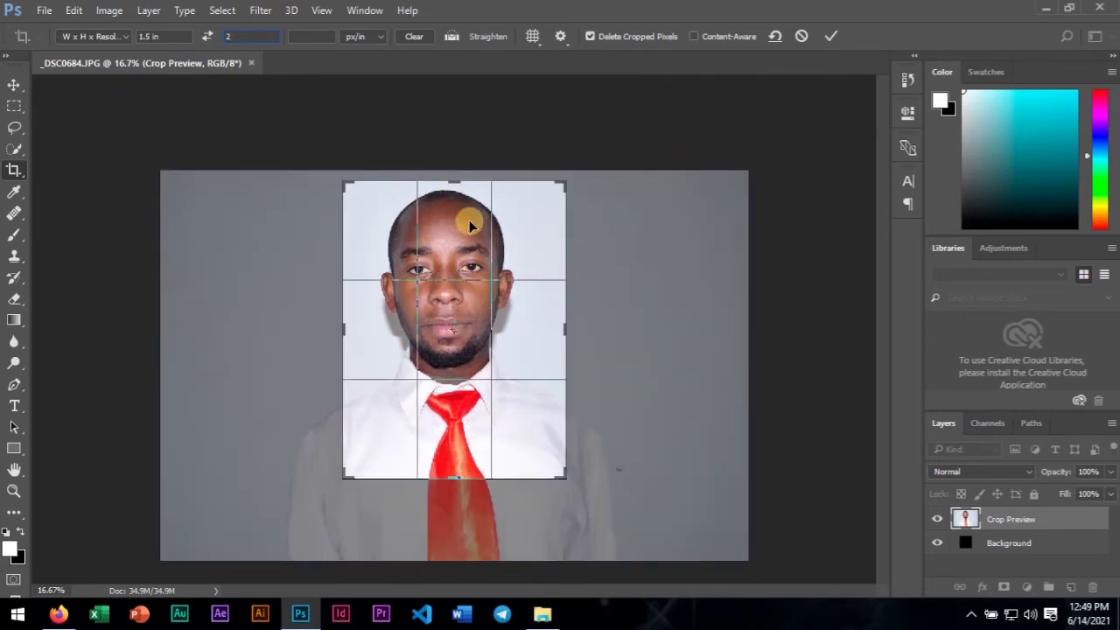
left_click_drag(463, 237, 470, 273)
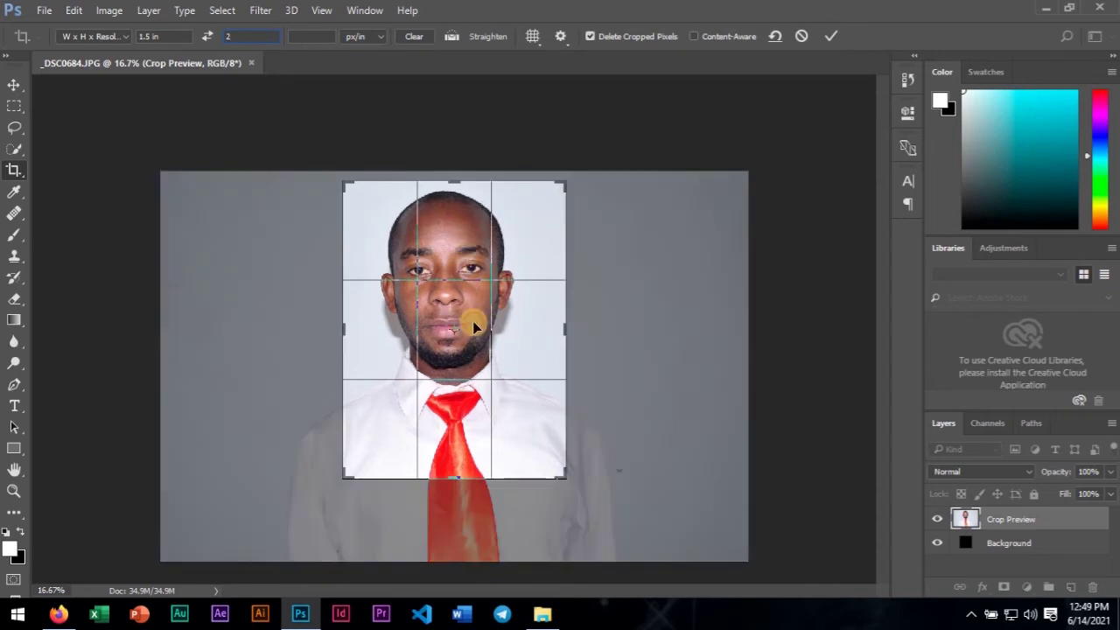
left_click_drag(462, 476, 455, 463)
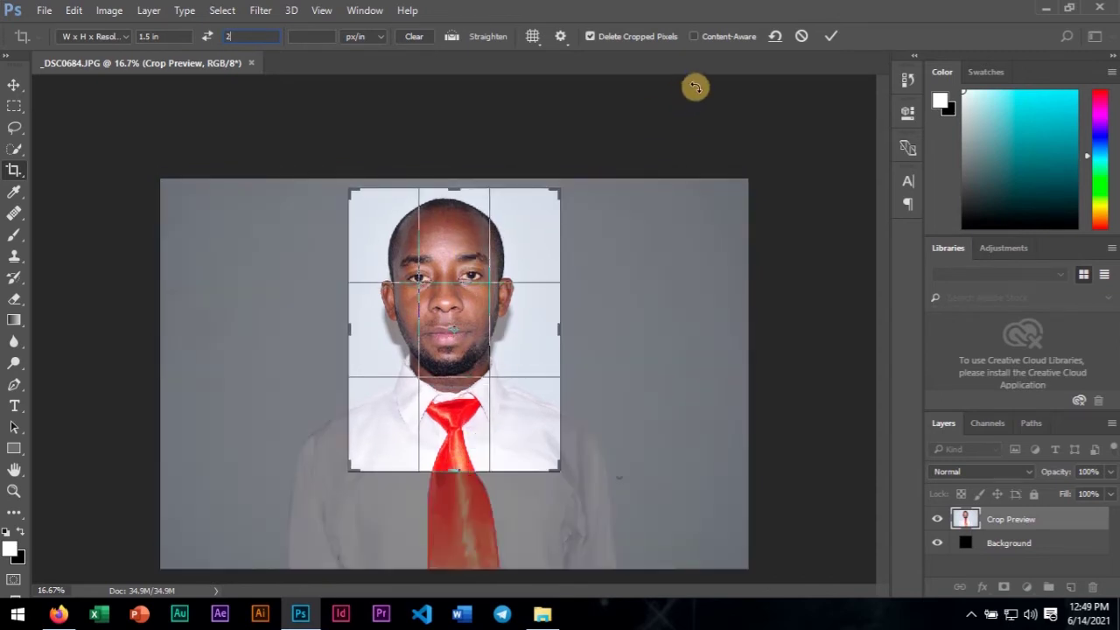
left_click(834, 34)
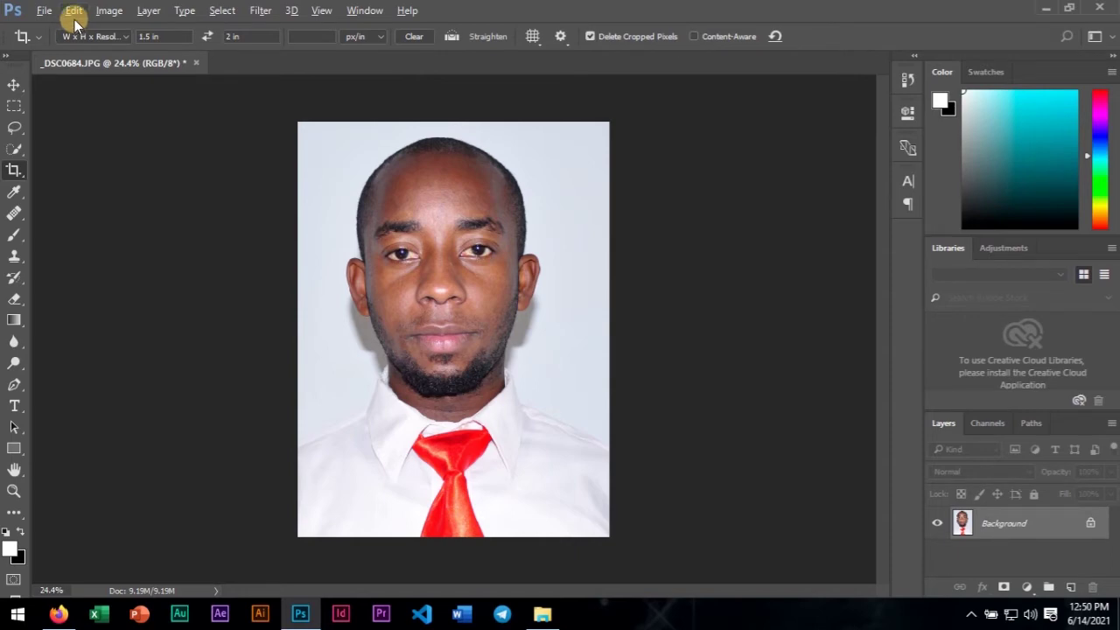
Set Image Size to 1.5 × 2 in at 300 pixels/inch, making it 450 × 600 px
left_click(107, 12)
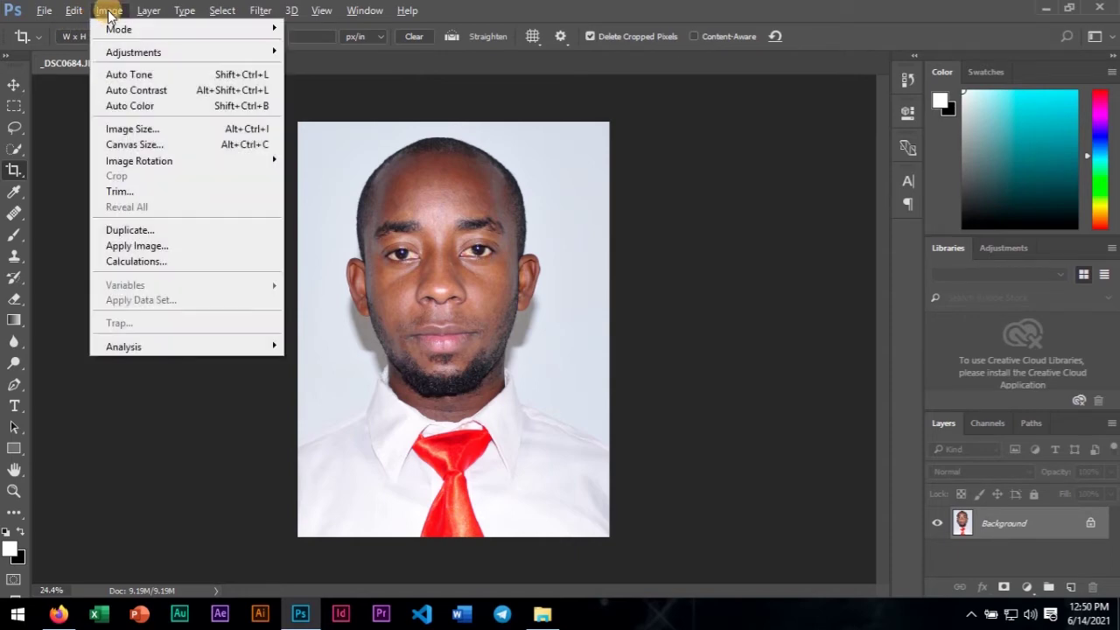
left_click(146, 132)
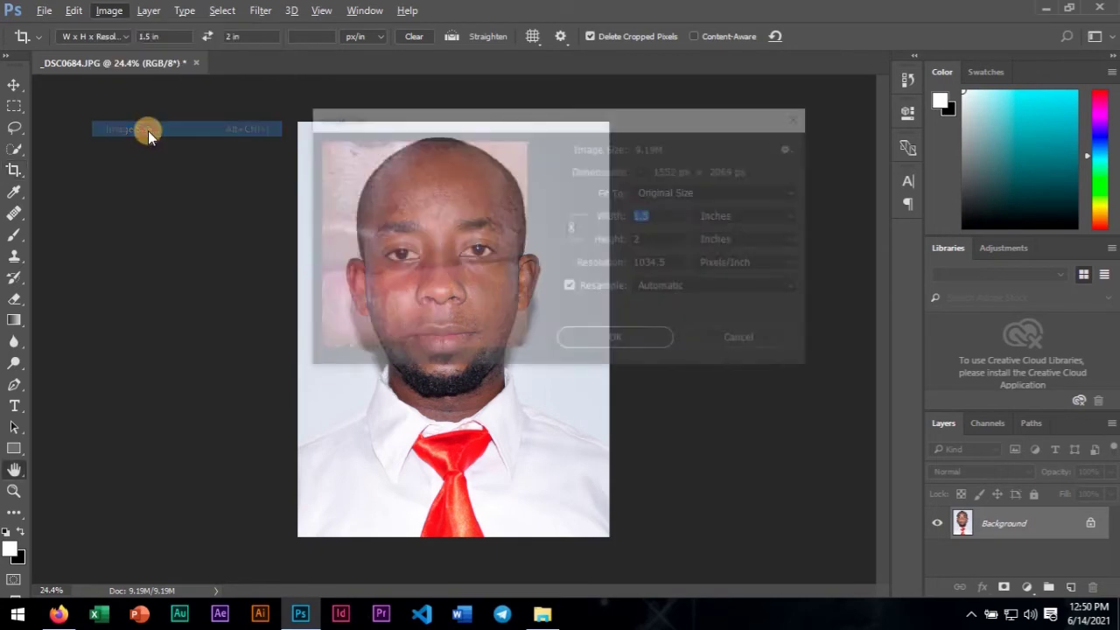
double_click(665, 263)
left_click(667, 215)
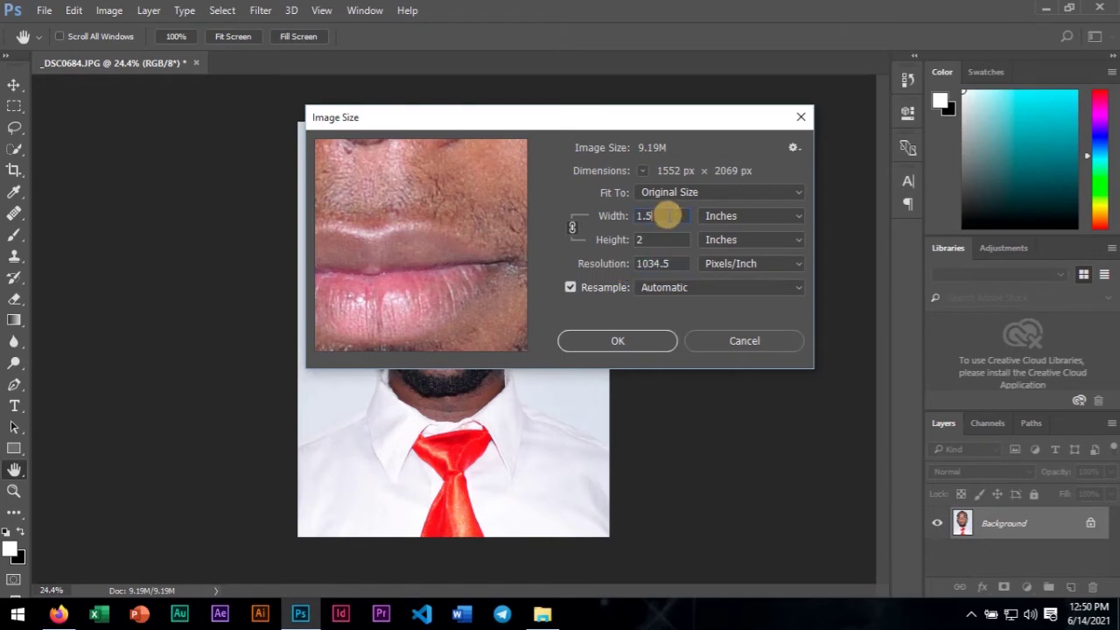
left_click(753, 215)
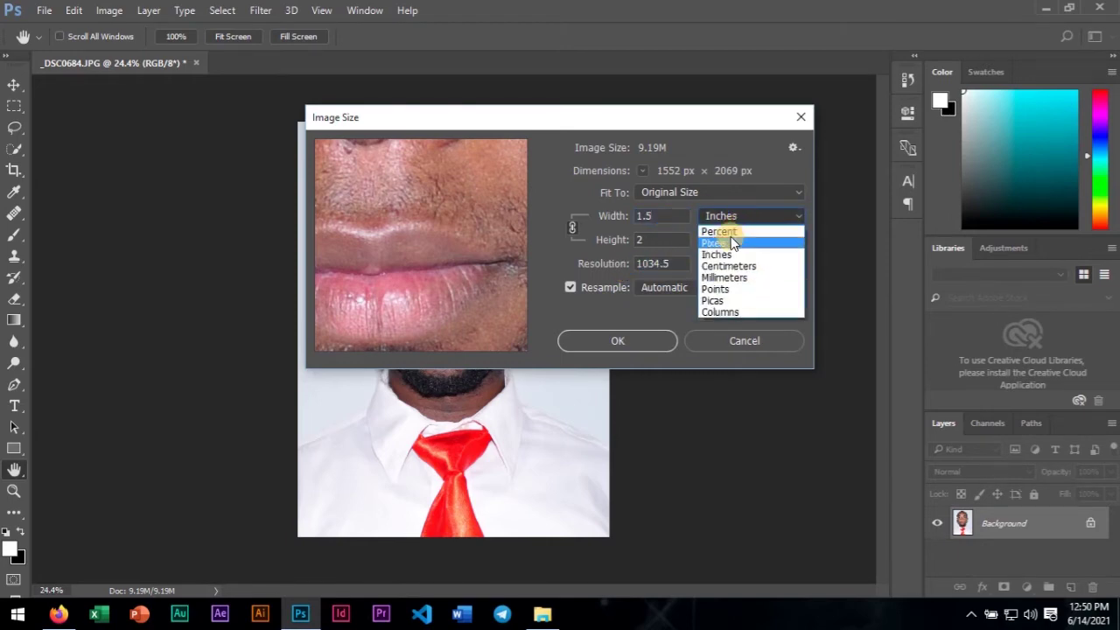
left_click(724, 242)
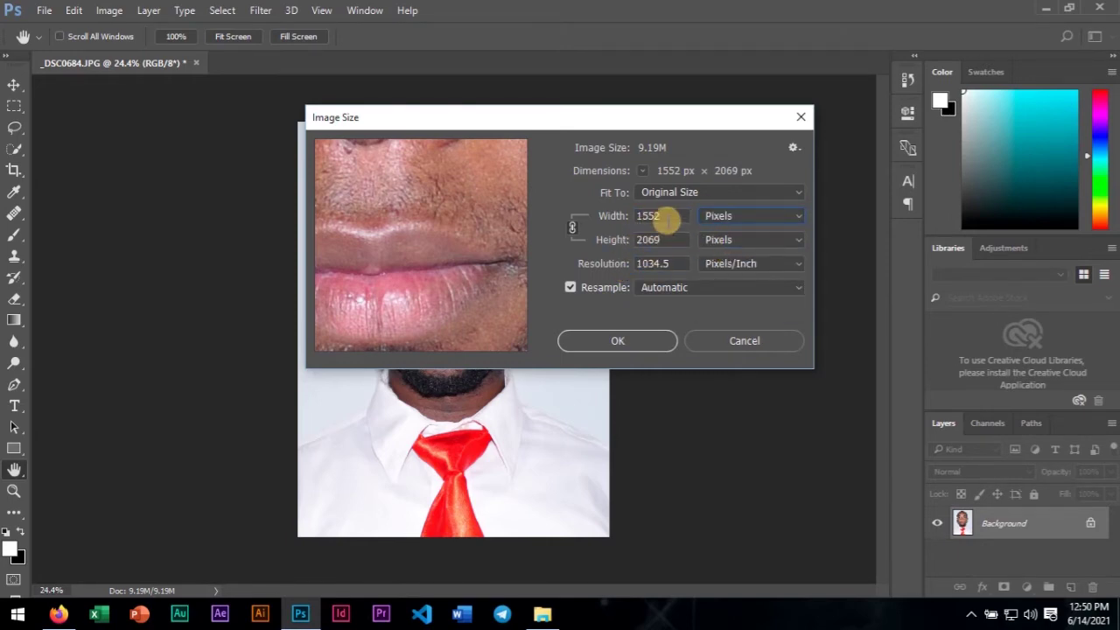
left_click(754, 218)
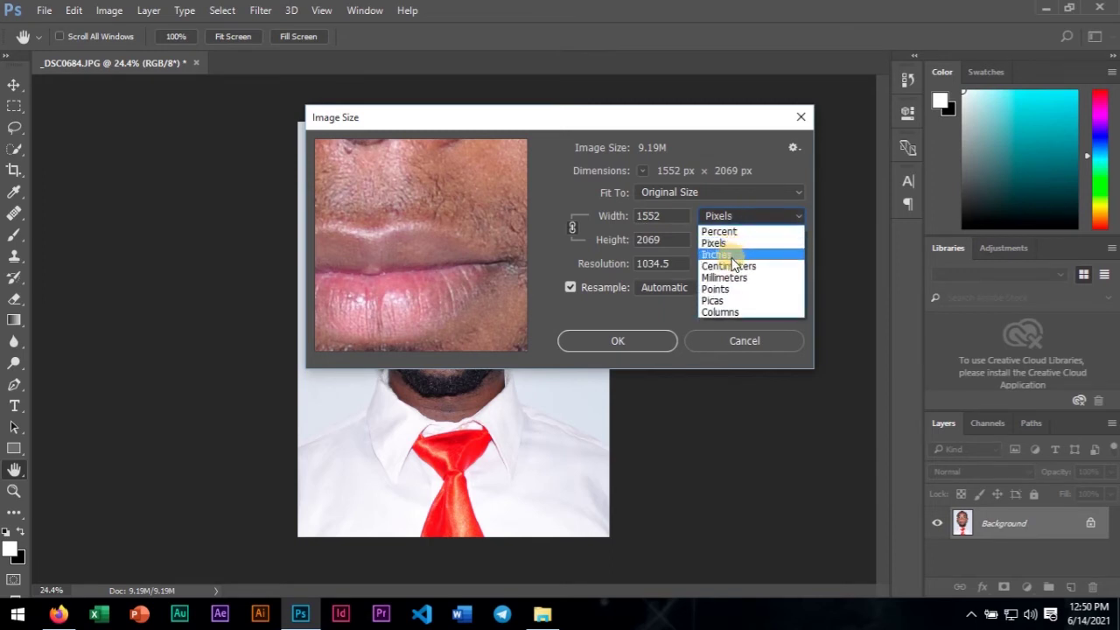
left_click(731, 255)
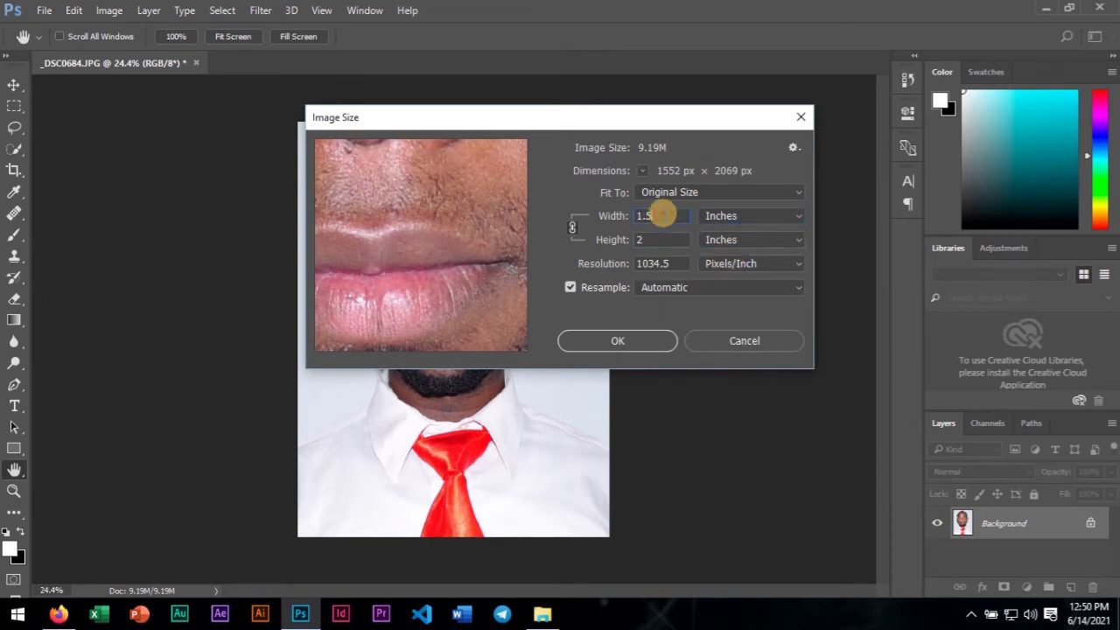
left_click(658, 266)
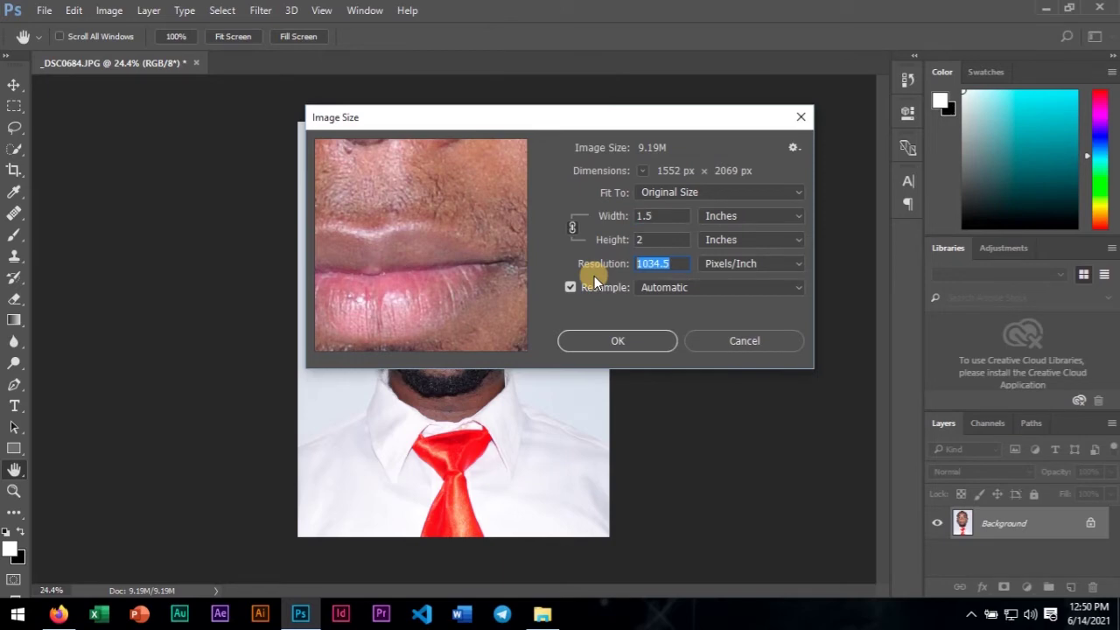
type("300")
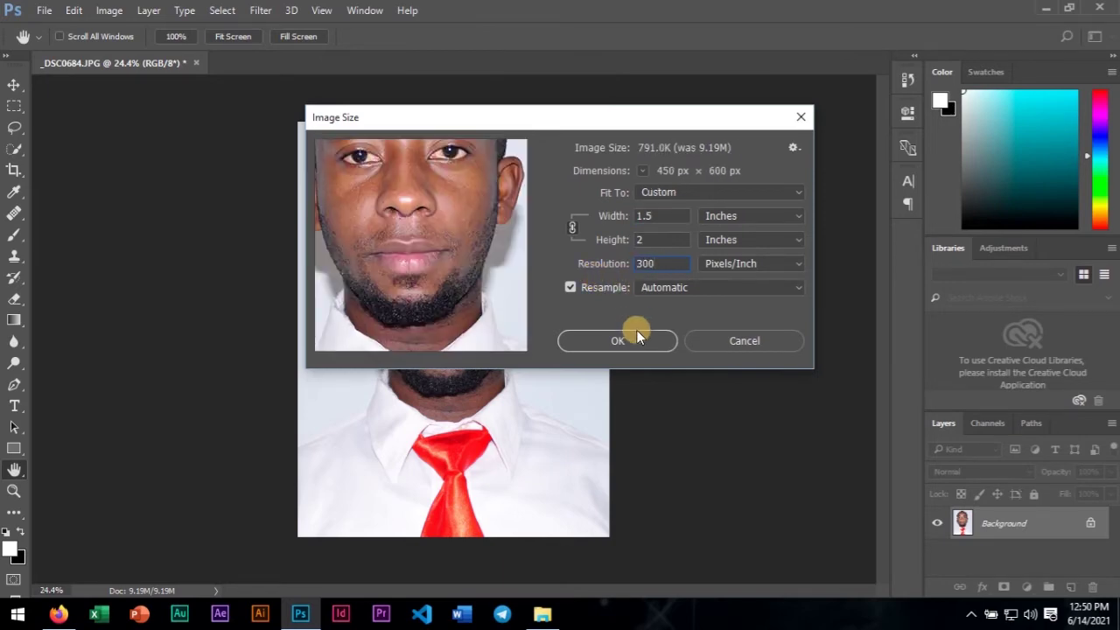
left_click(617, 340)
Unlock the Background layer so it becomes the editable Layer 0
key("c")
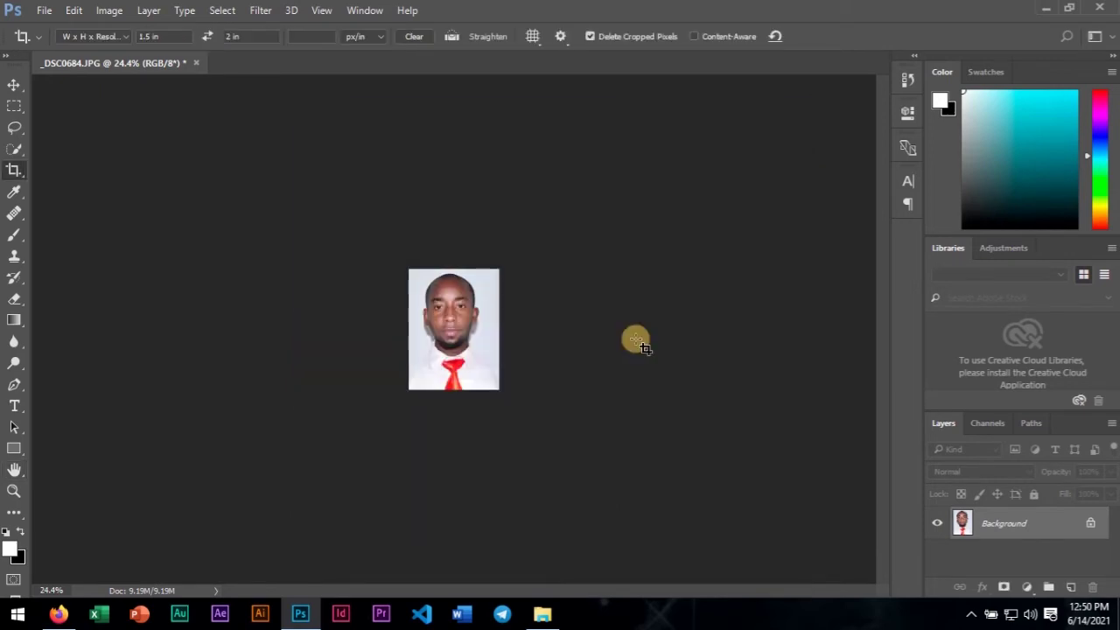
scroll(469, 348, "up", 5)
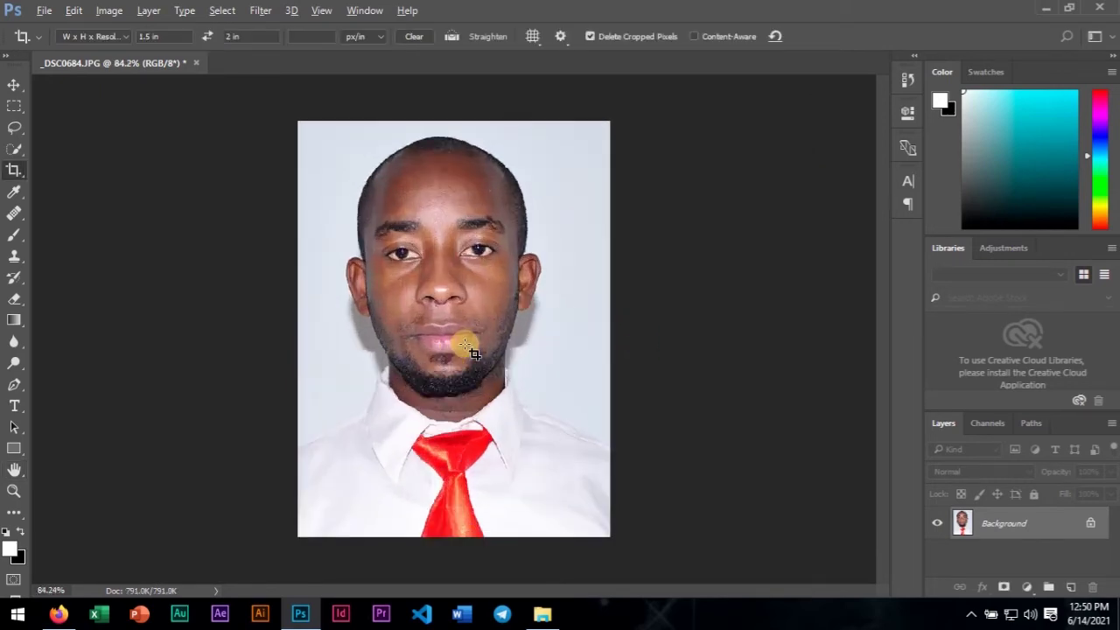
scroll(469, 348, "down", 1)
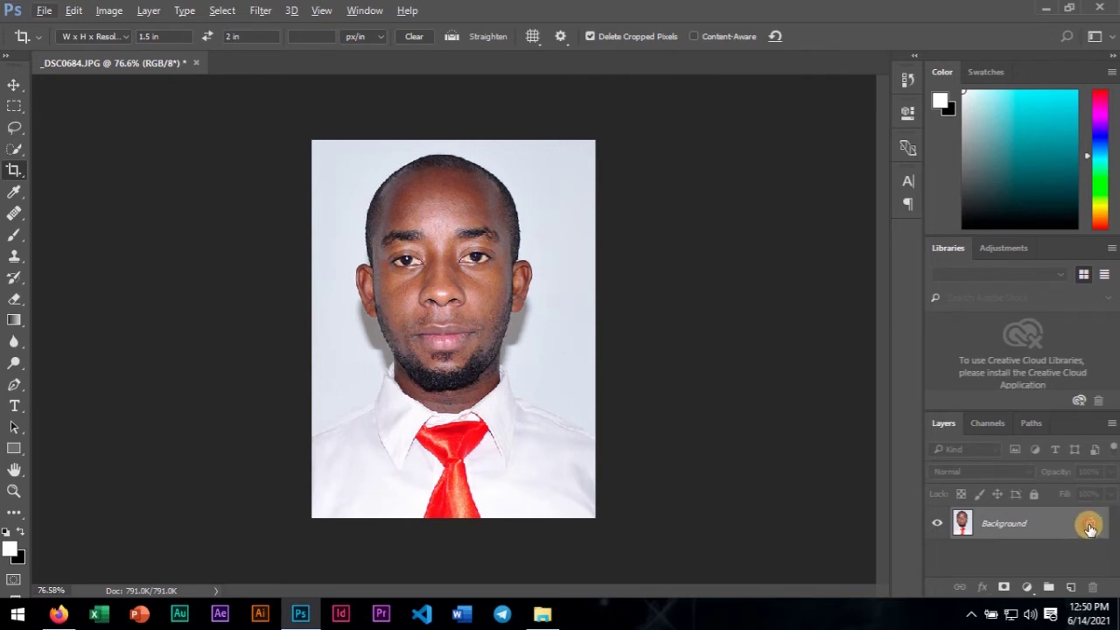
left_click(1088, 524)
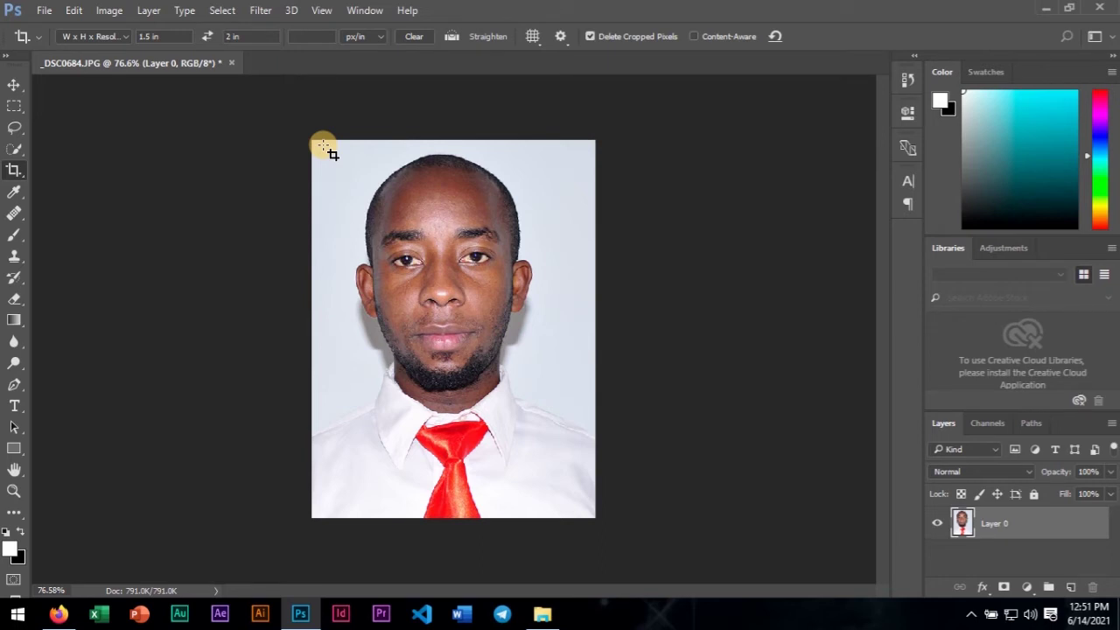
key("ctrl+t")
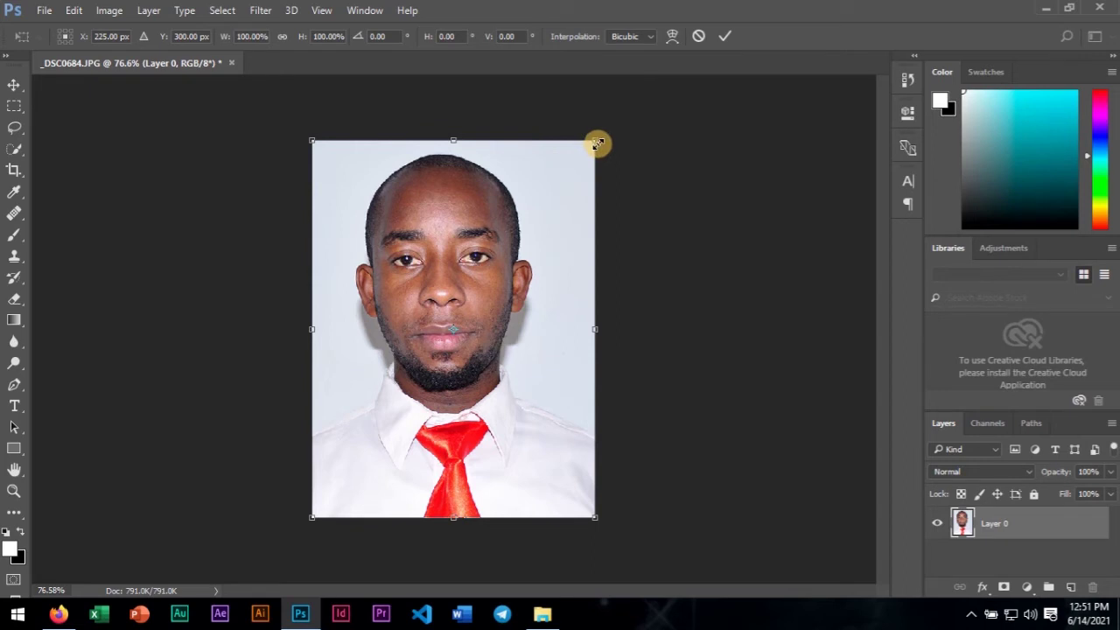
Shrink Layer 0 to about 93% so a transparent margin surrounds the photo
left_click_drag(598, 142, 583, 149)
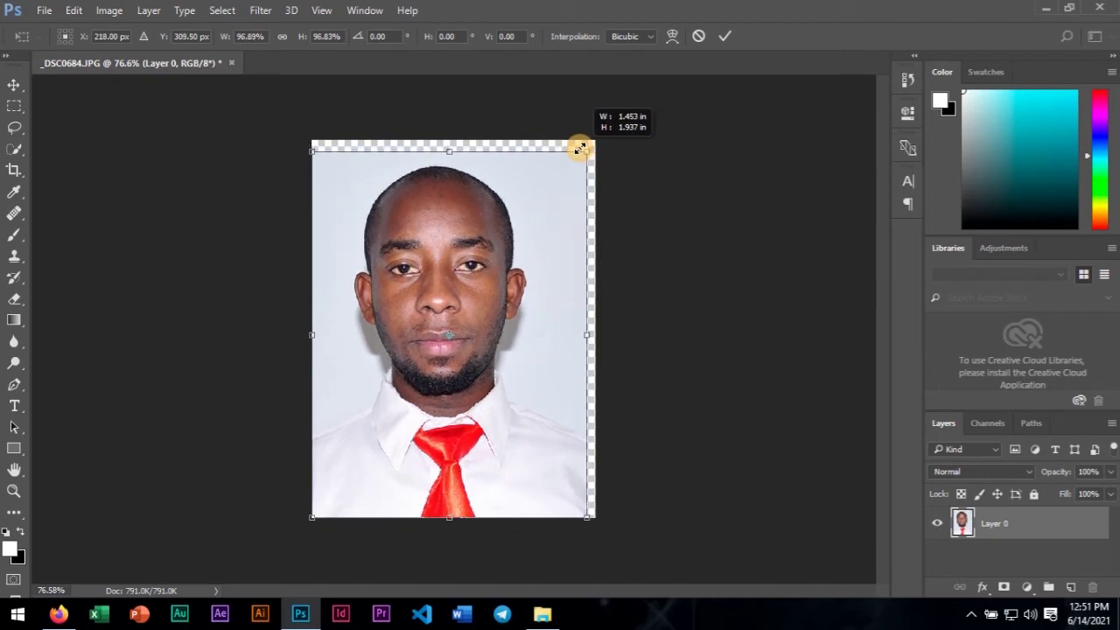
left_click_drag(584, 149, 580, 149)
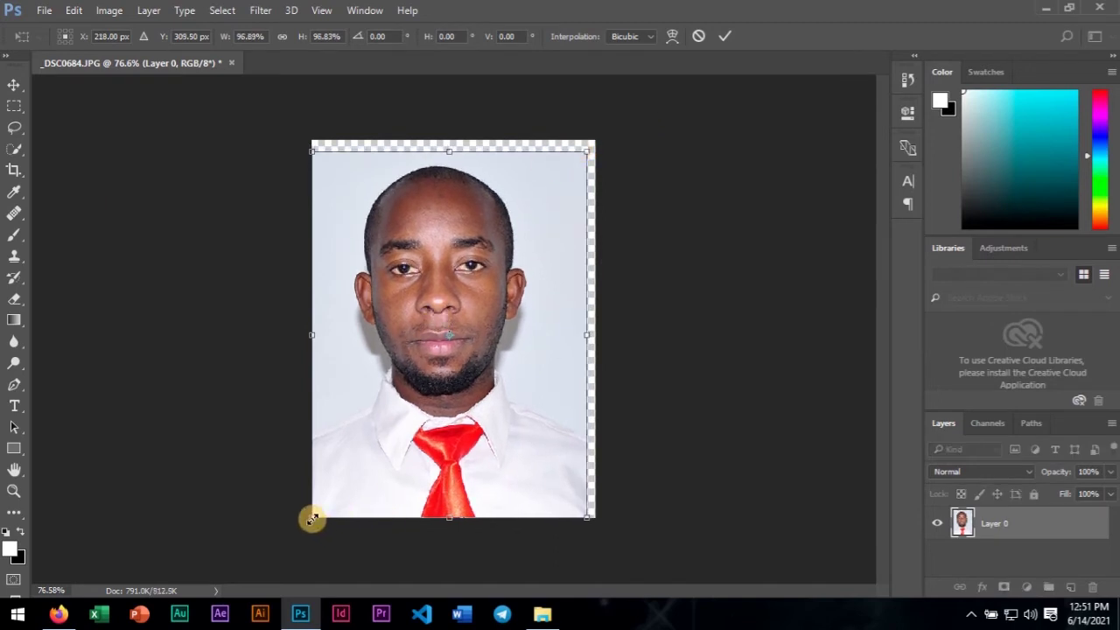
left_click_drag(312, 519, 322, 508)
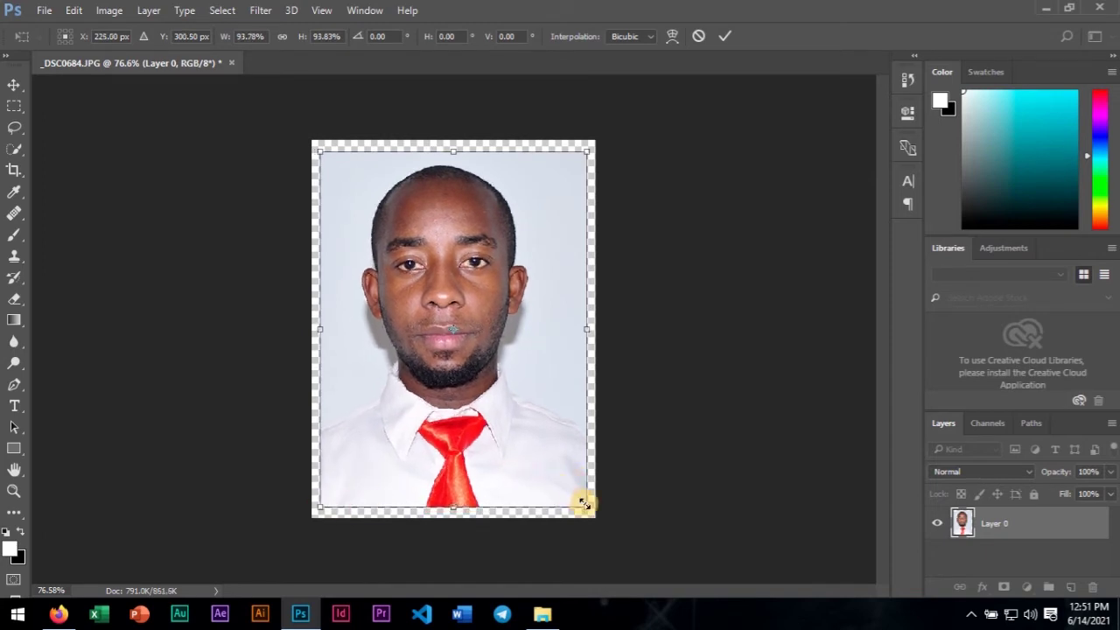
left_click_drag(587, 506, 583, 503)
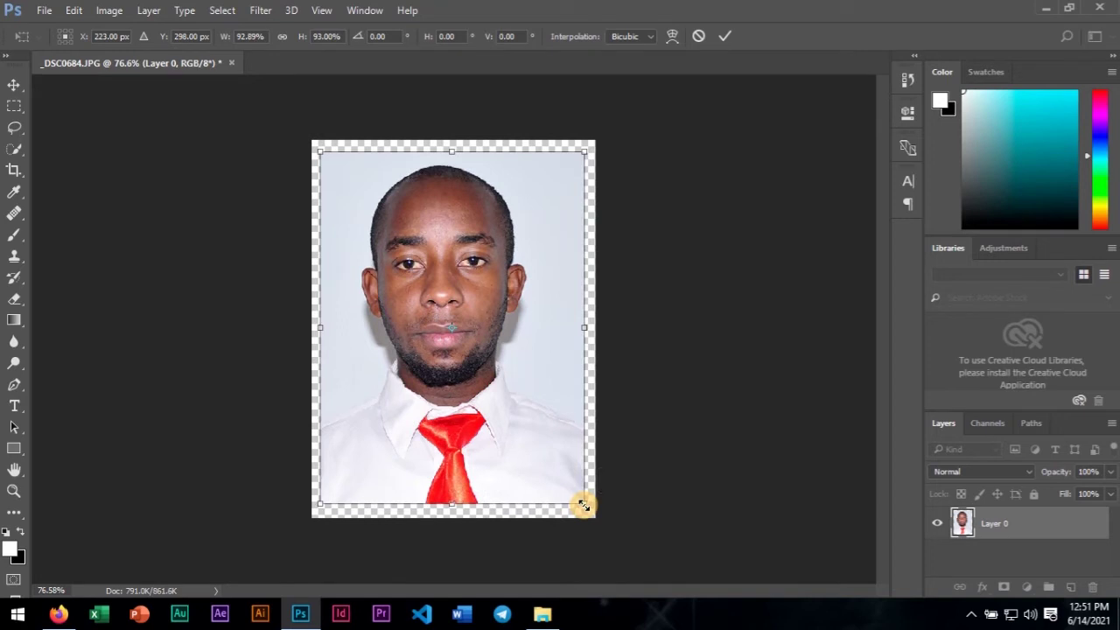
left_click(721, 36)
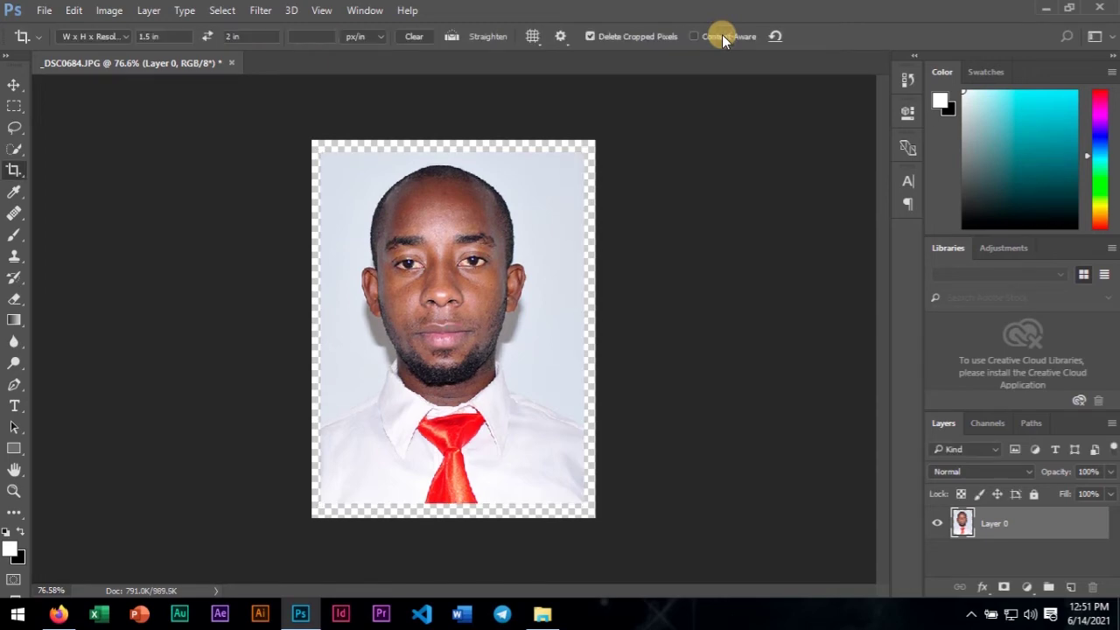
left_click(76, 11)
left_click(144, 274)
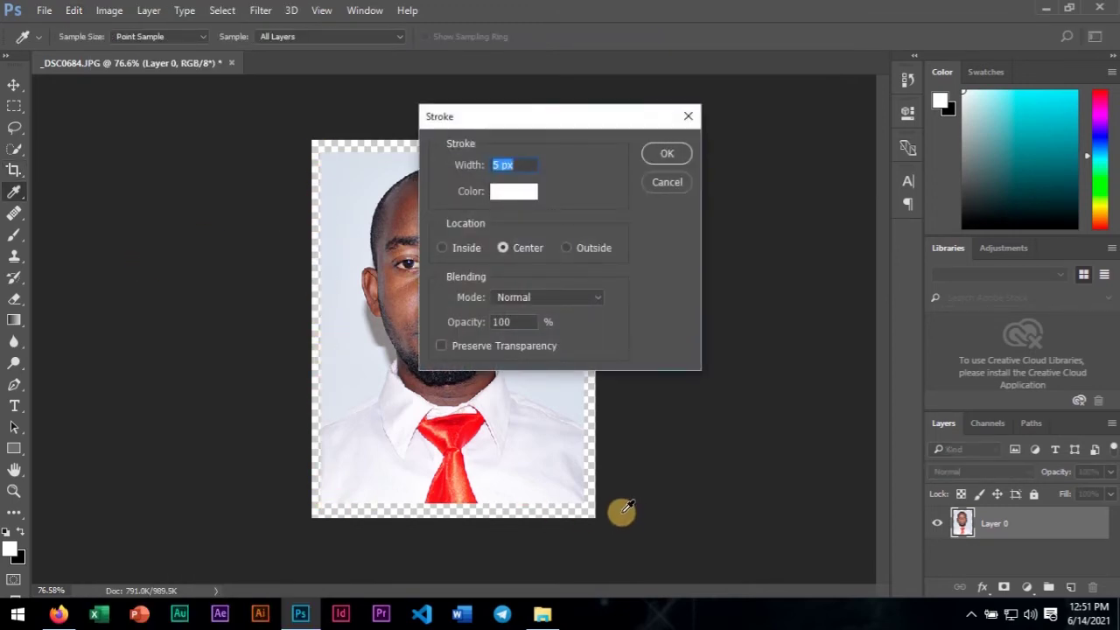
Stroke the shrunk photo with a 5 px black (000000) border, Center position
left_click(507, 191)
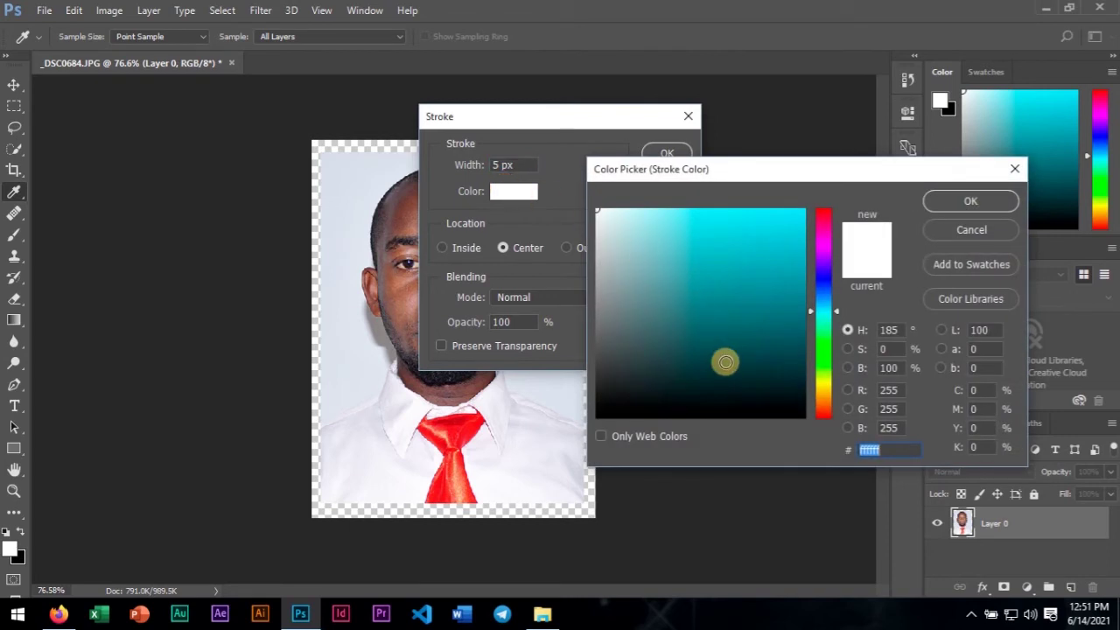
left_click_drag(757, 402, 803, 419)
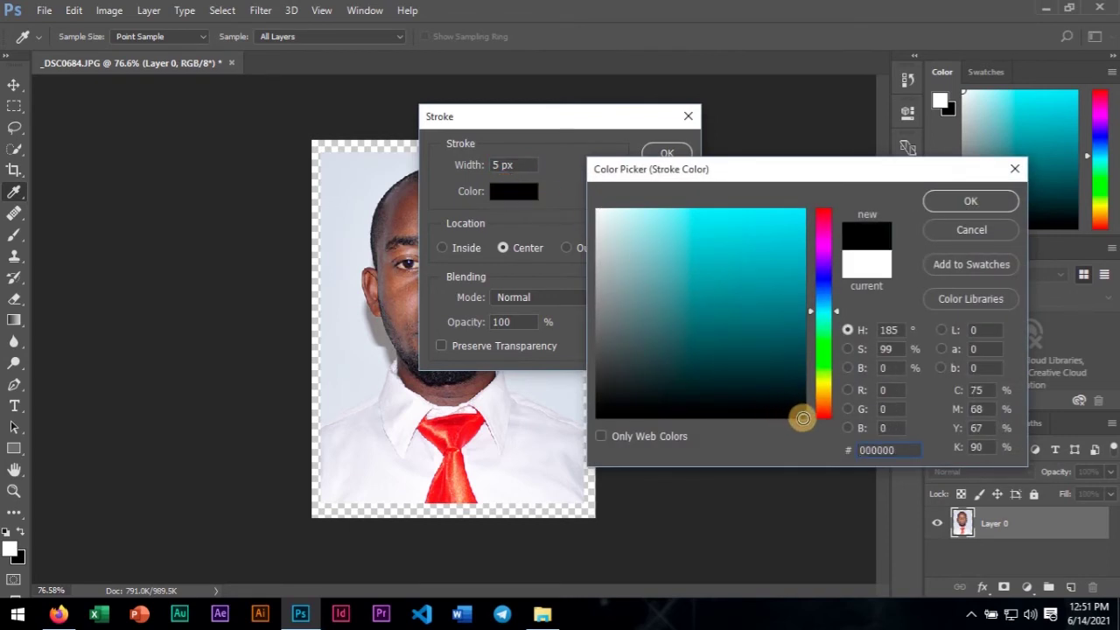
left_click(971, 203)
left_click(497, 164)
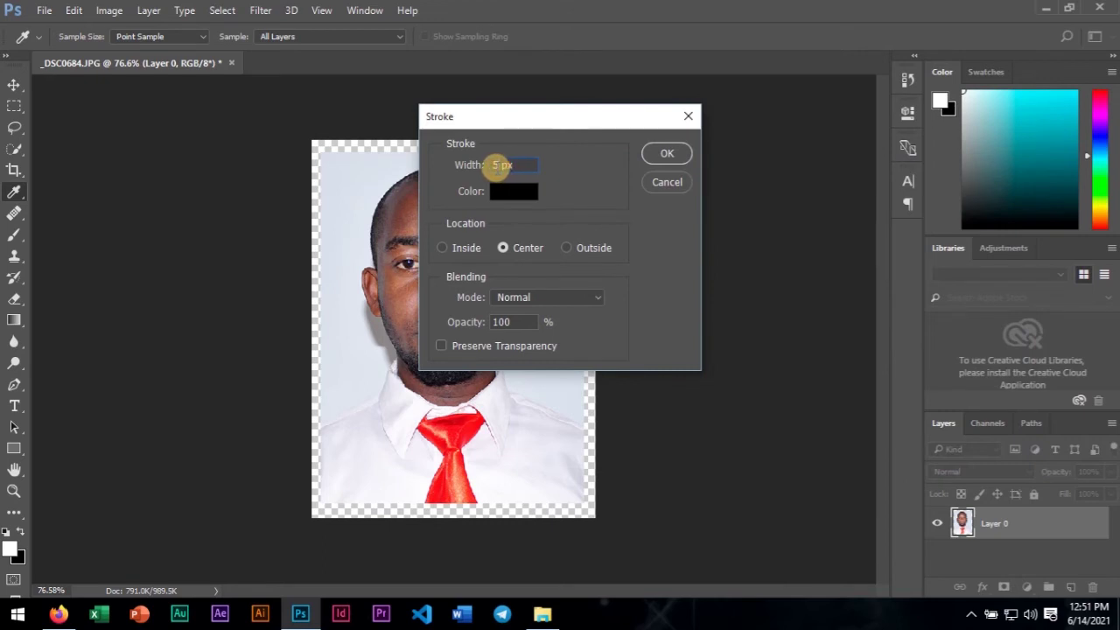
left_click(665, 154)
key("c")
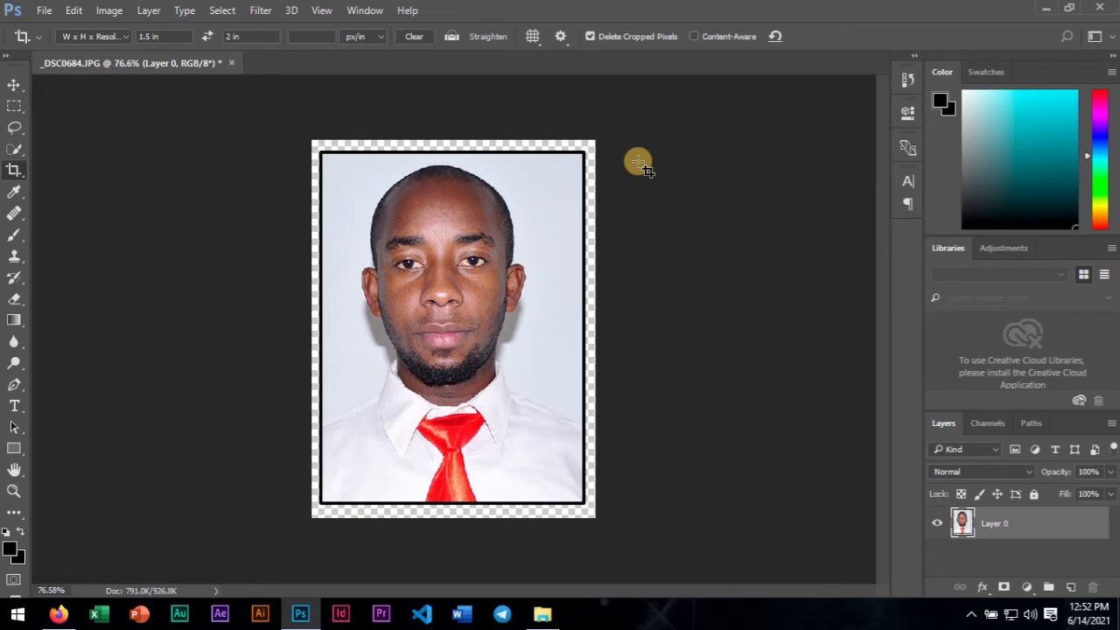
left_click(74, 11)
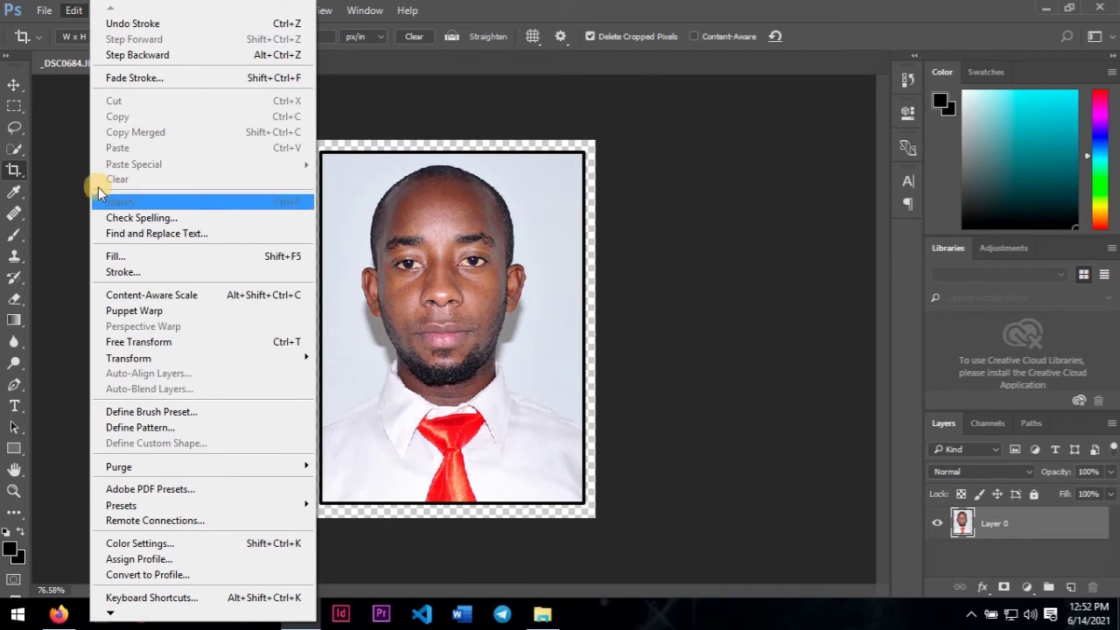
Define the bordered photo as a pattern named 'nelson pspt'
left_click(169, 427)
mouse_move(422, 182)
left_mouse_down()
mouse_move(513, 168)
mouse_move(529, 179)
left_mouse_up()
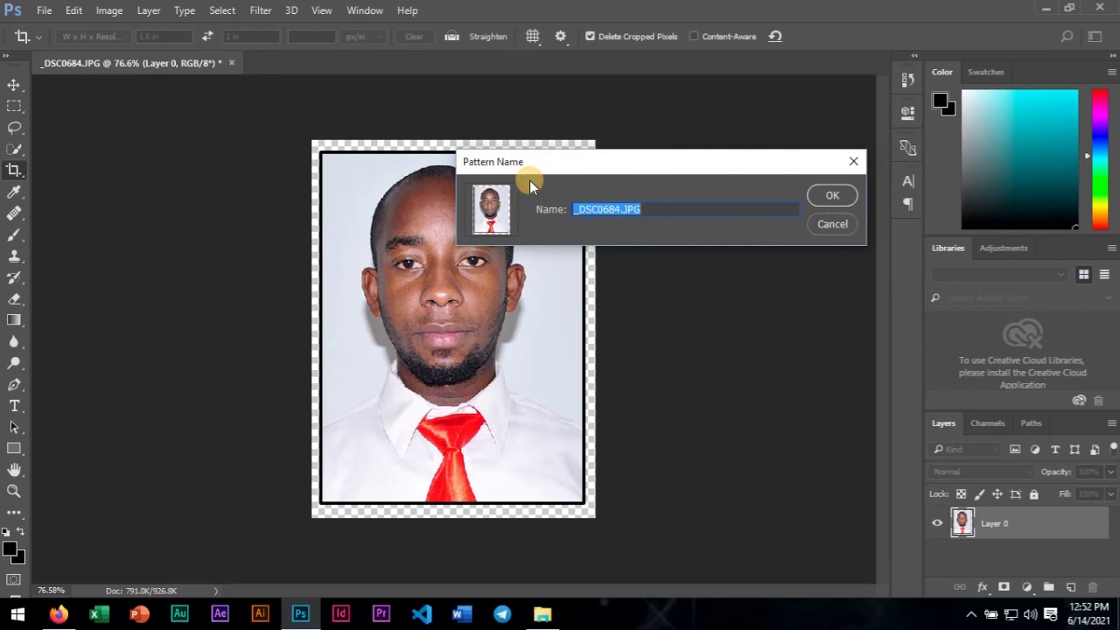
type("nelson ")
type("pspt")
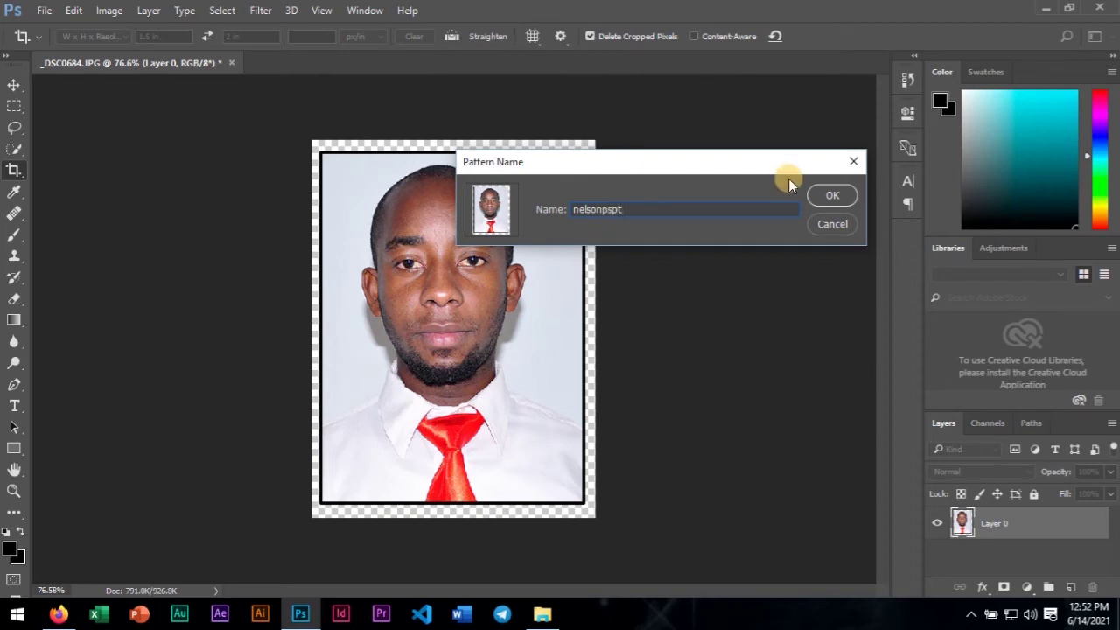
left_click(826, 198)
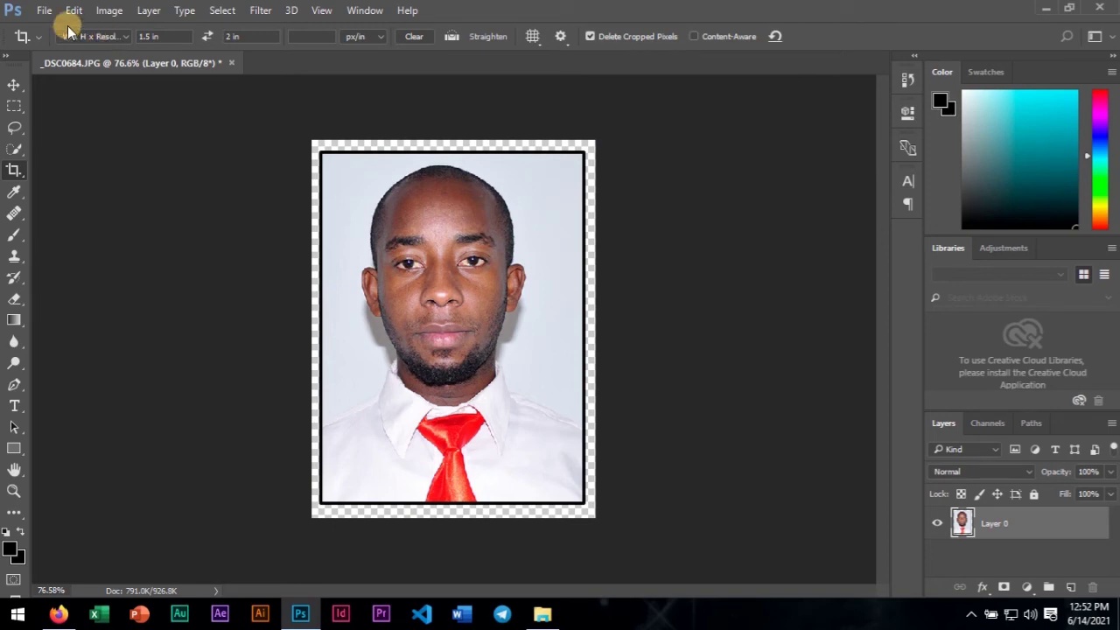
left_click(42, 12)
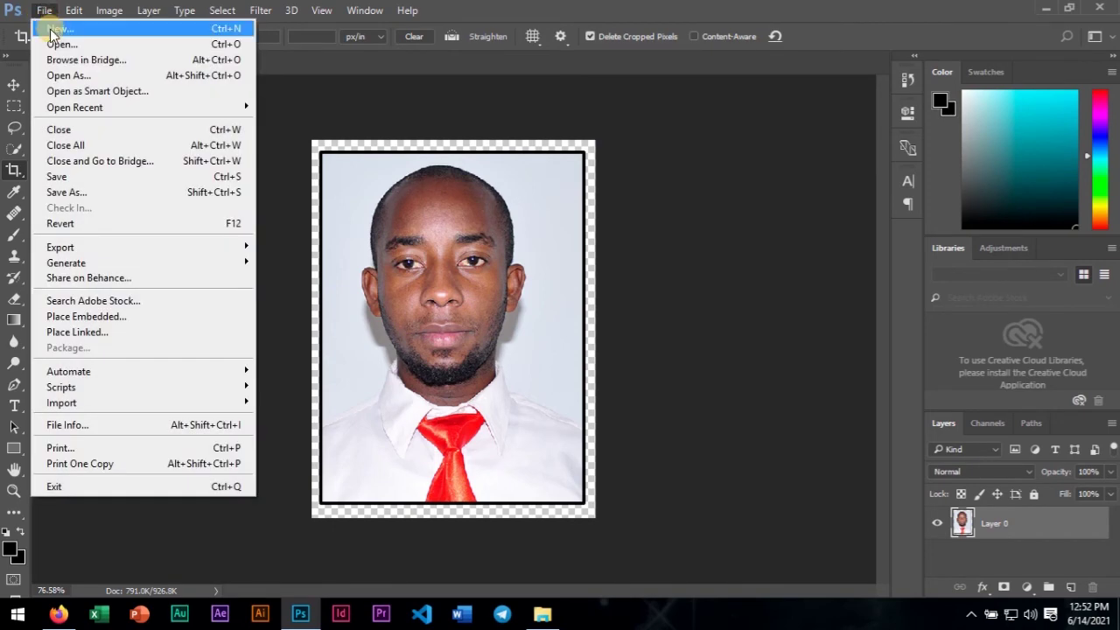
Create a blank 6 × 4 in landscape 300 ppi document and fit it in view
left_click(44, 11)
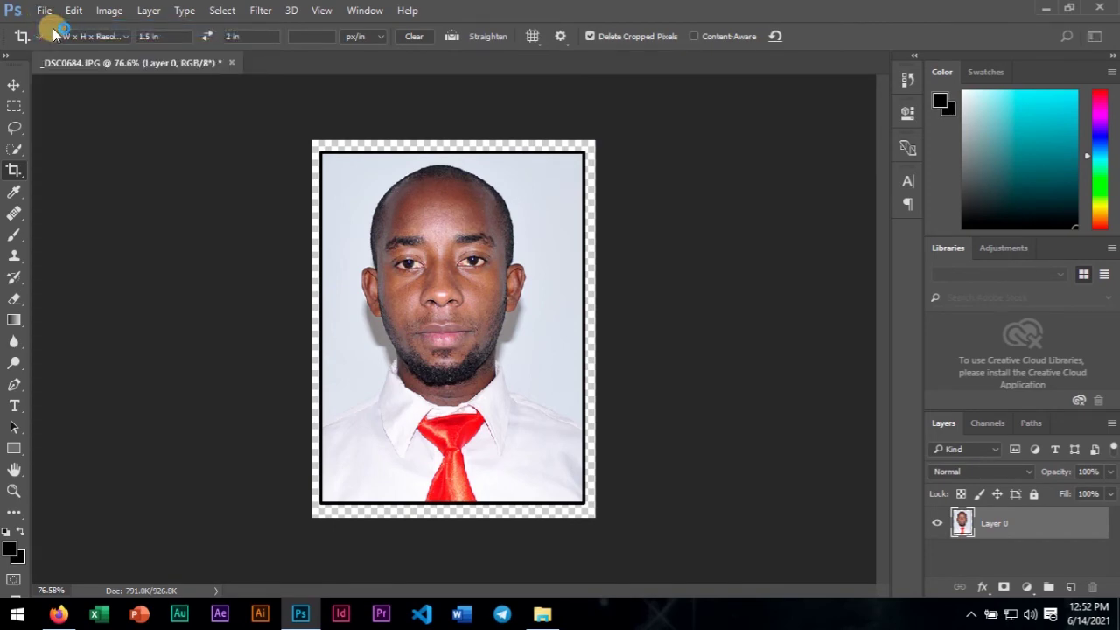
key("ctrl+n")
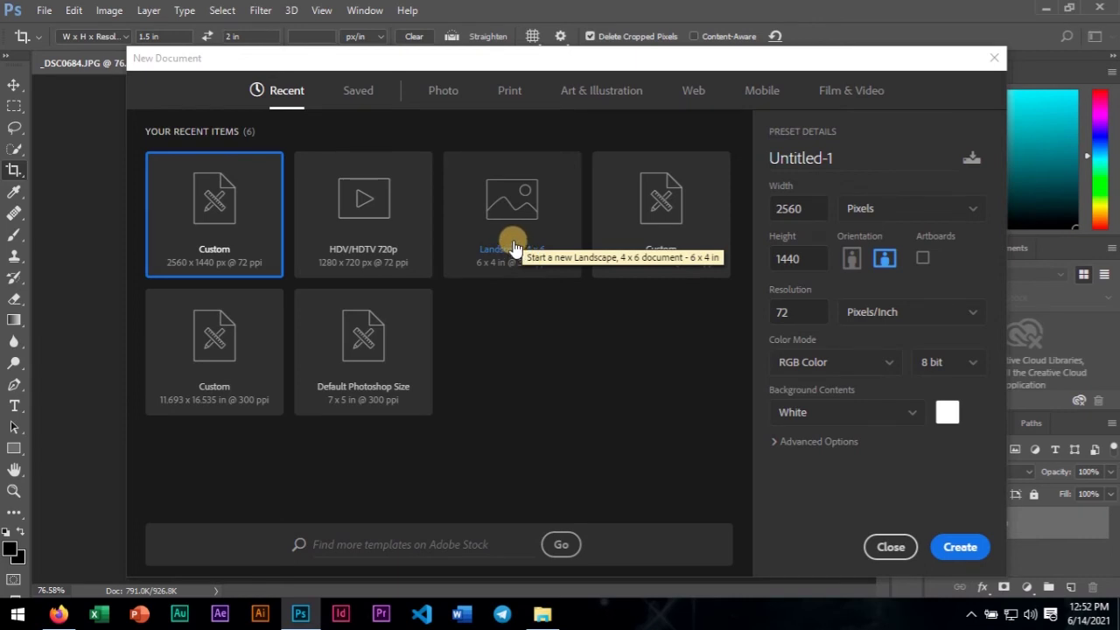
left_click(514, 248)
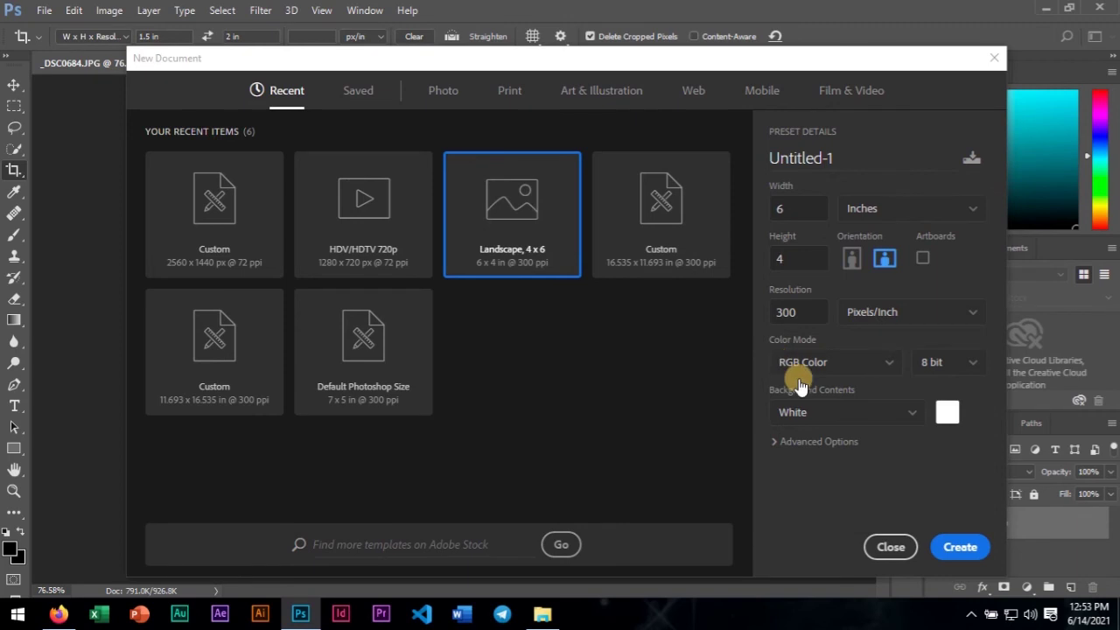
left_click(961, 537)
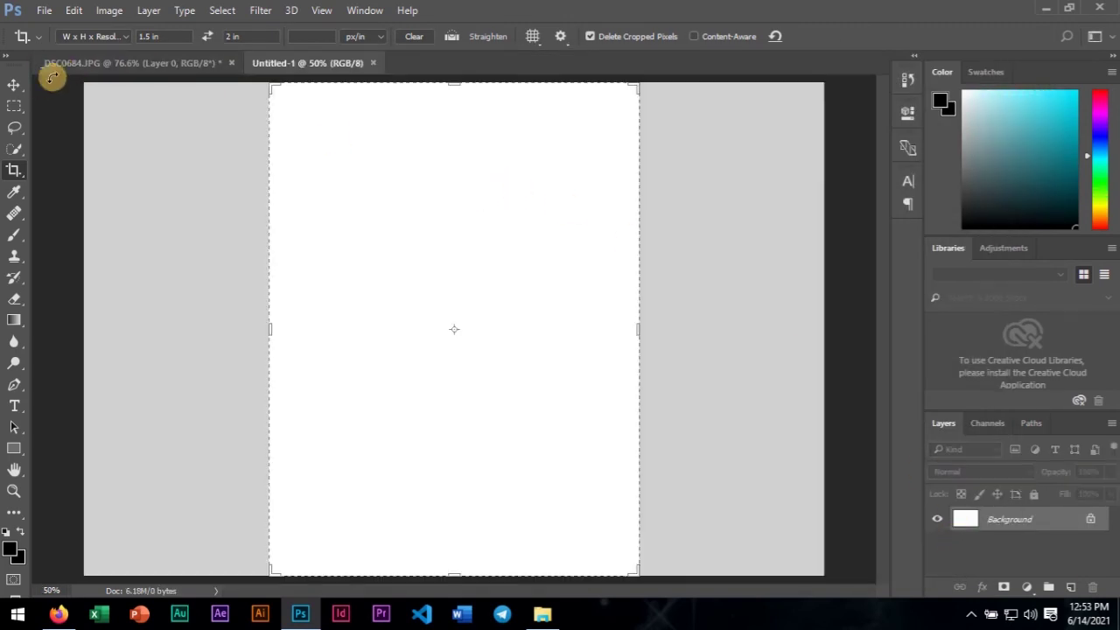
left_click(14, 84)
scroll(504, 232, "down", 1)
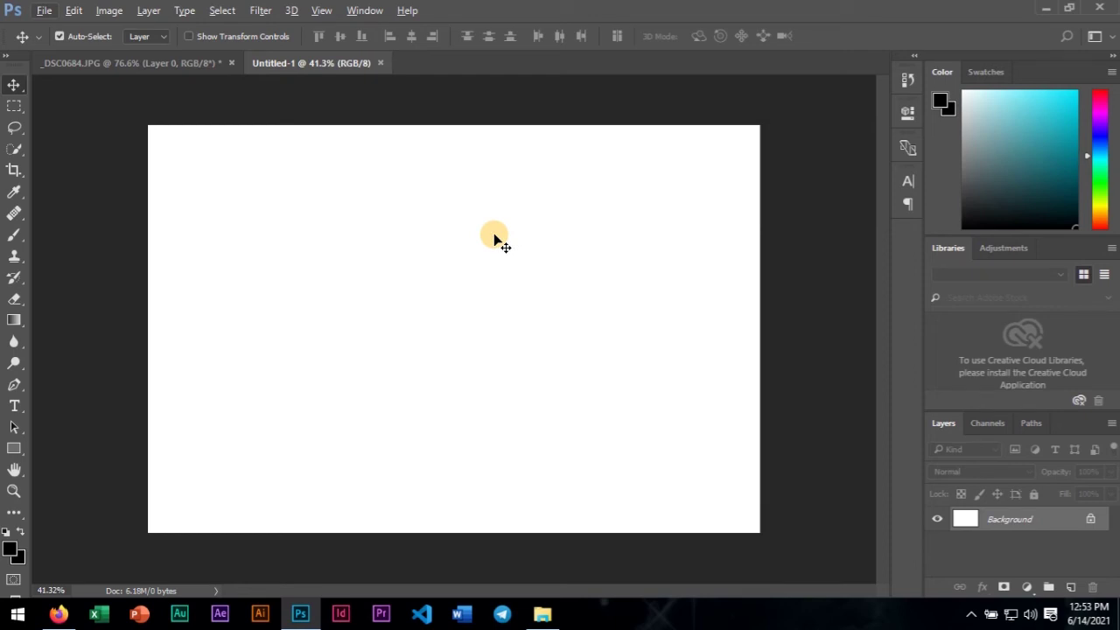
left_click(73, 12)
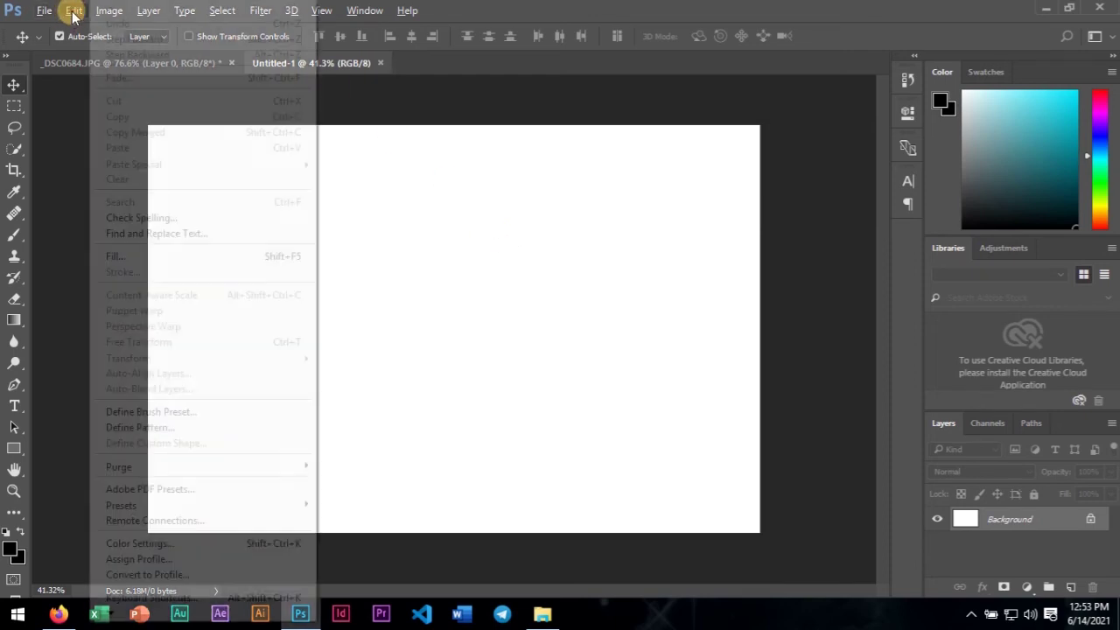
Fill the sheet with the passport-photo pattern, tiling eight bordered copies in two rows
left_click(142, 254)
key("i")
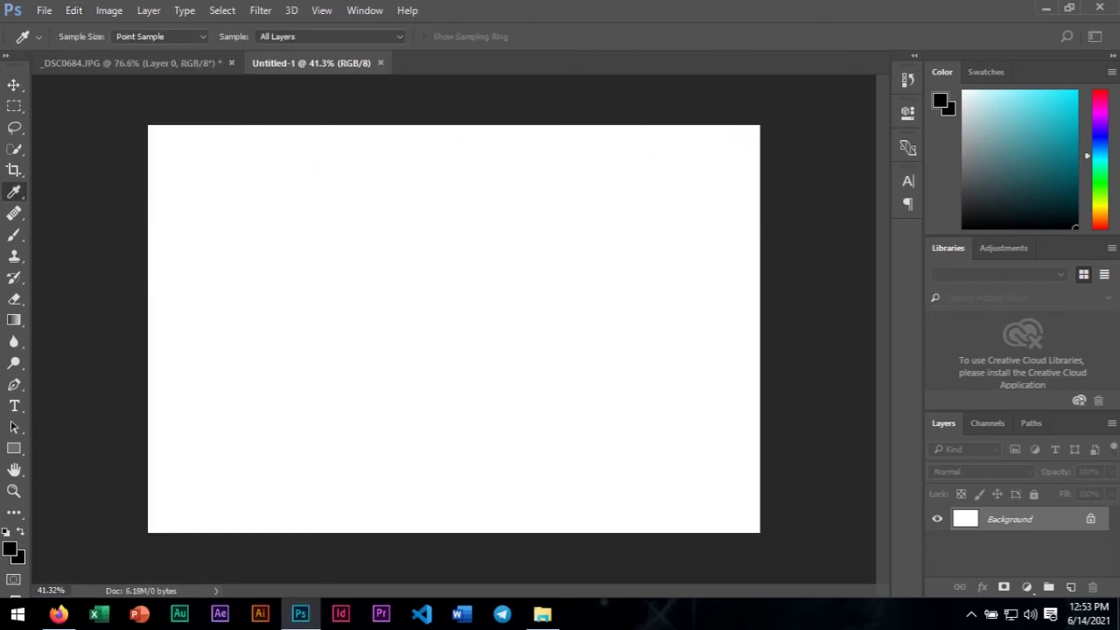
left_click_drag(838, 86, 836, 37)
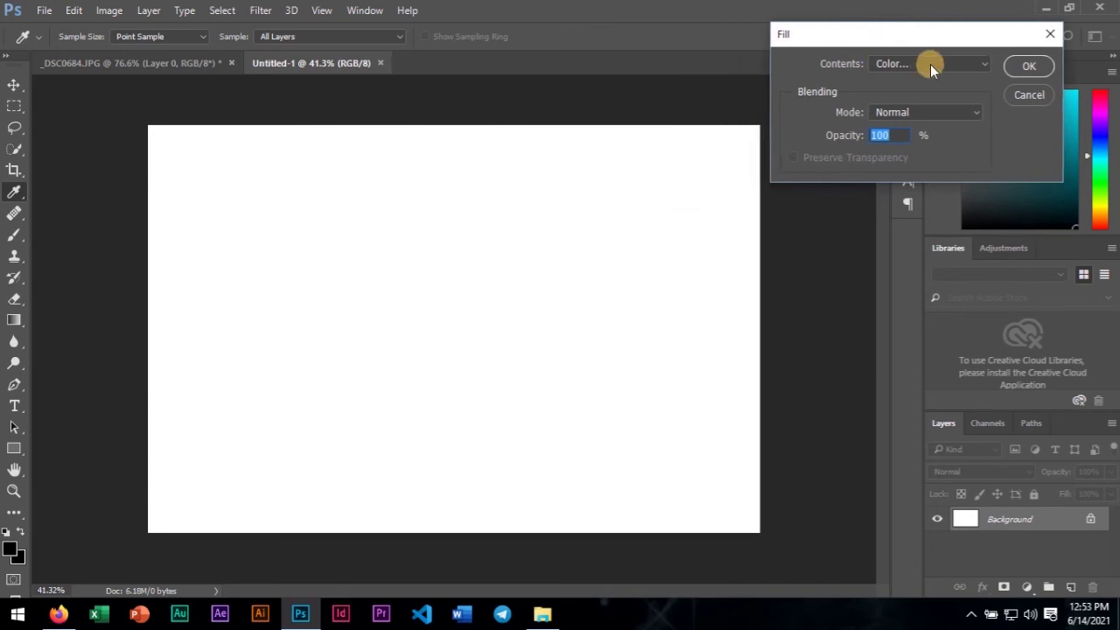
left_click(984, 65)
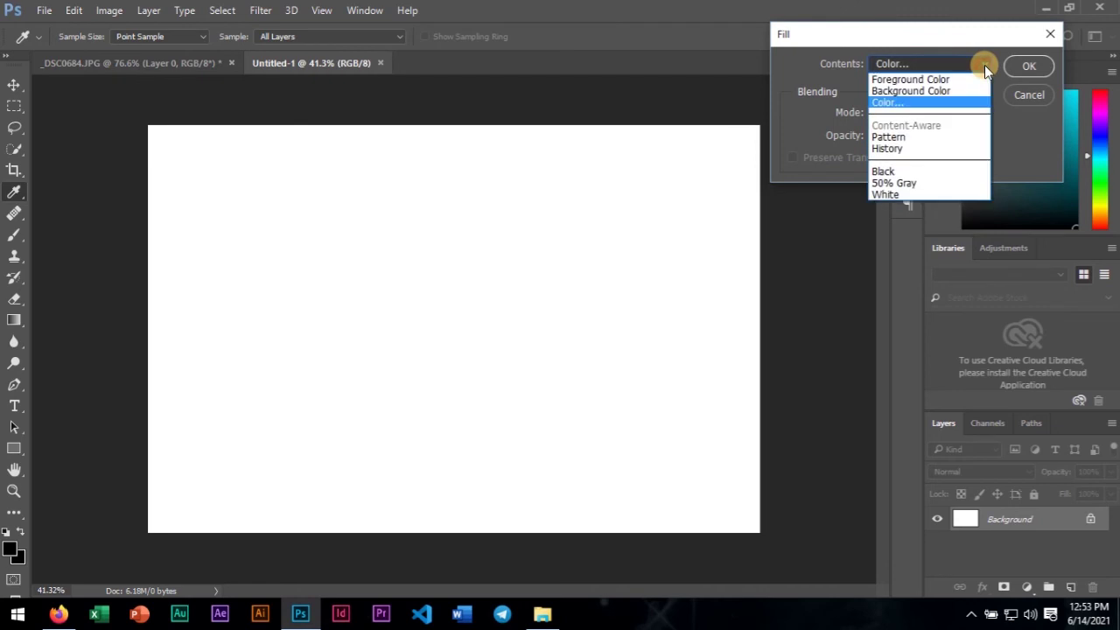
left_click(892, 138)
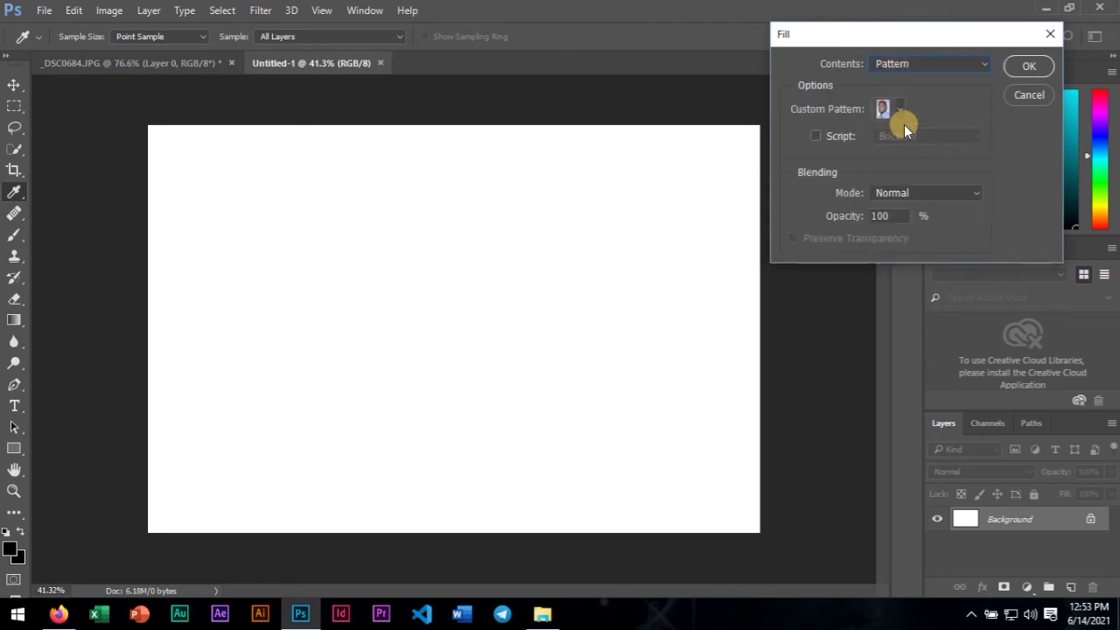
left_click(900, 111)
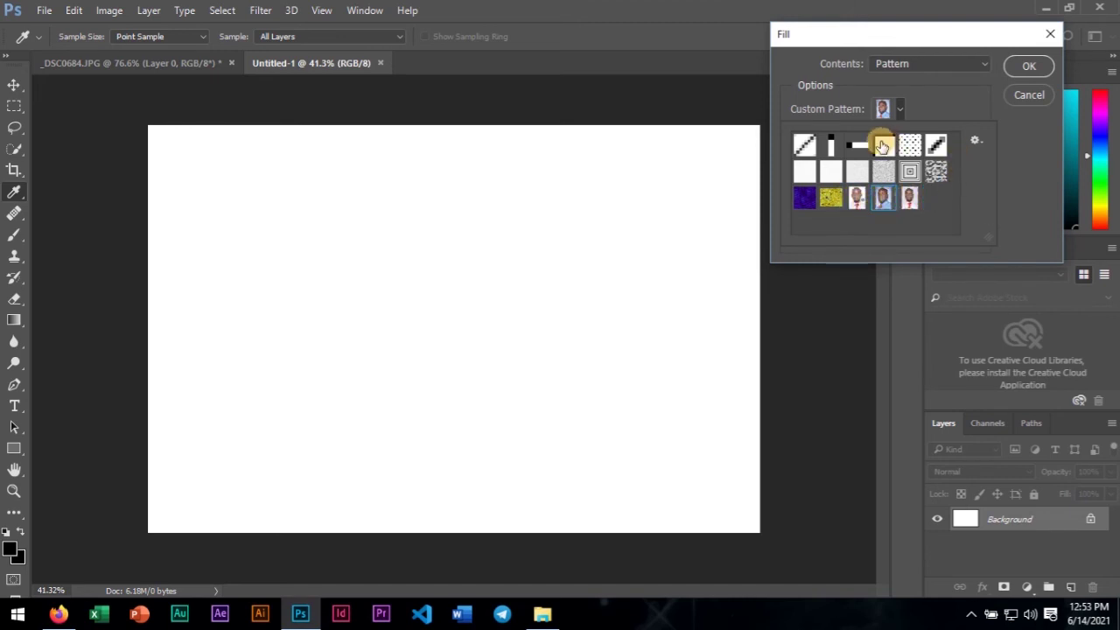
left_click(907, 198)
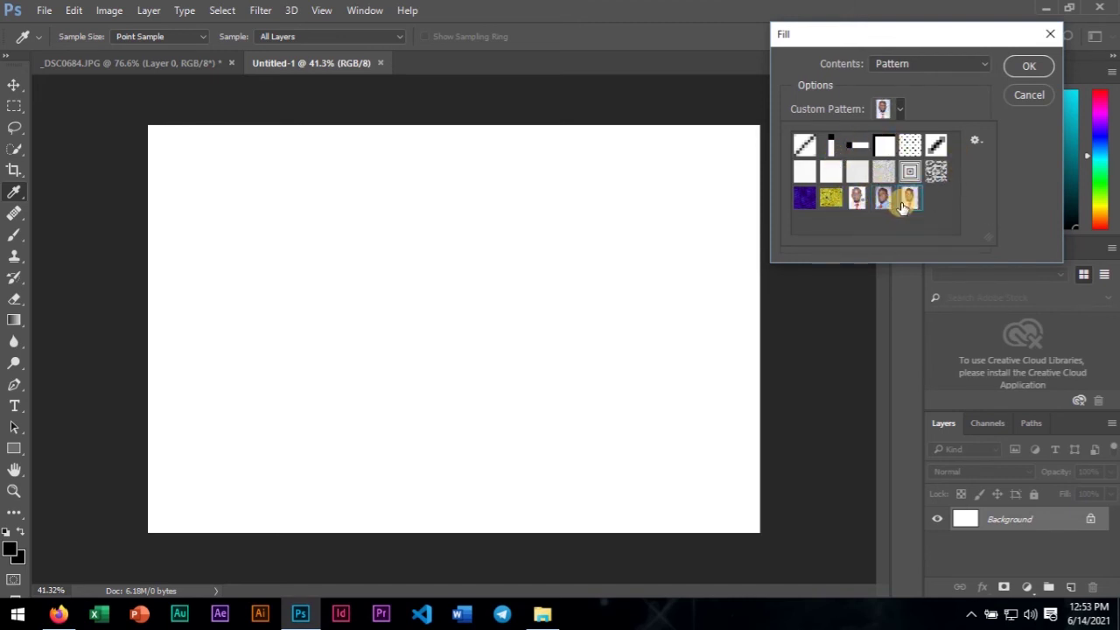
left_click(1026, 70)
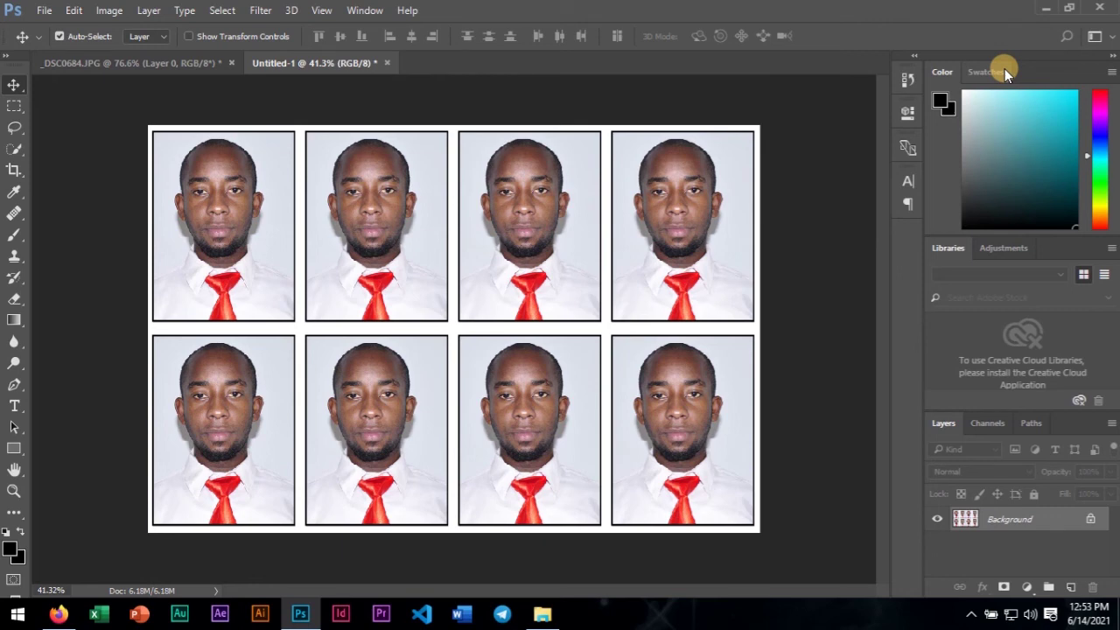
key("ctrl")
Save the sheet to the Desktop as 'nelson passport photo.jpg' at maximum quality 12
key("ctrl+s")
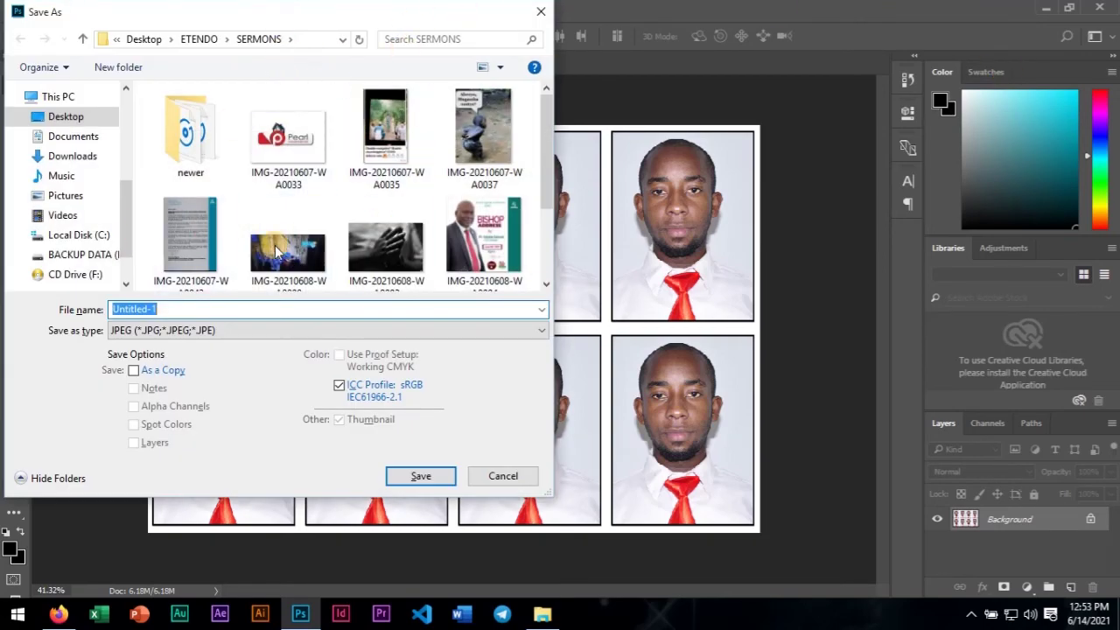
scroll(341, 278, "down", 2)
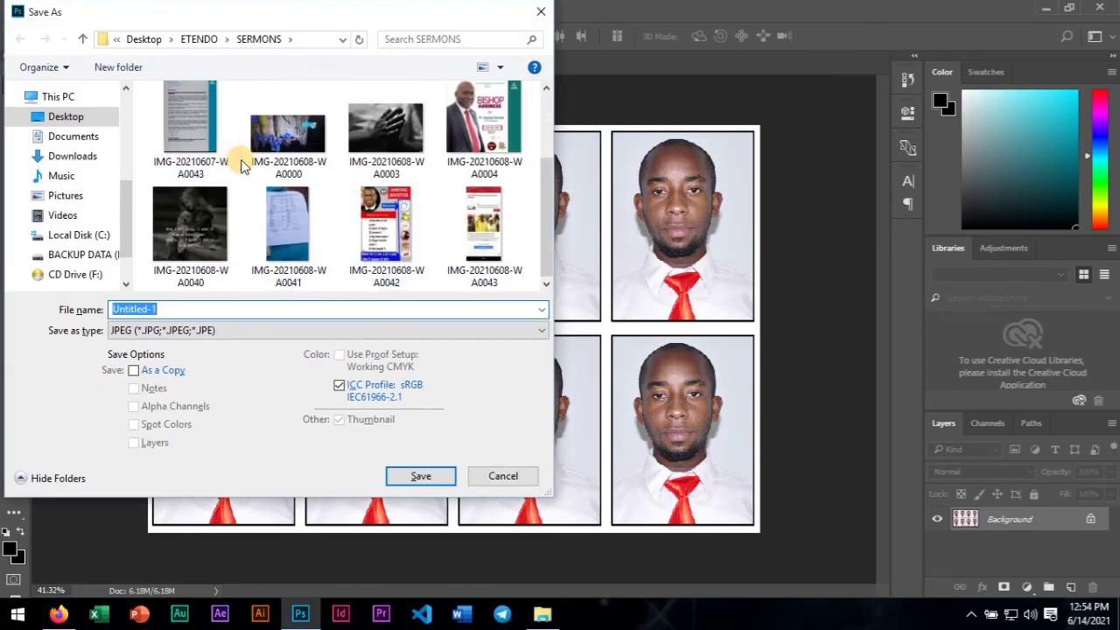
left_click(61, 117)
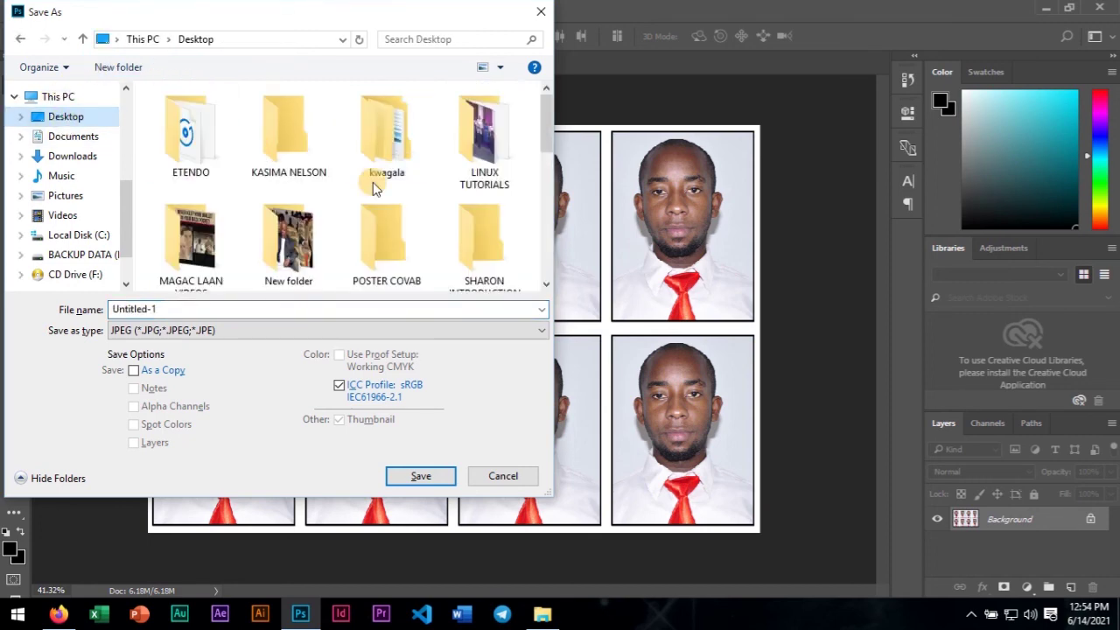
scroll(247, 263, "down", 2)
scroll(250, 225, "down", 5)
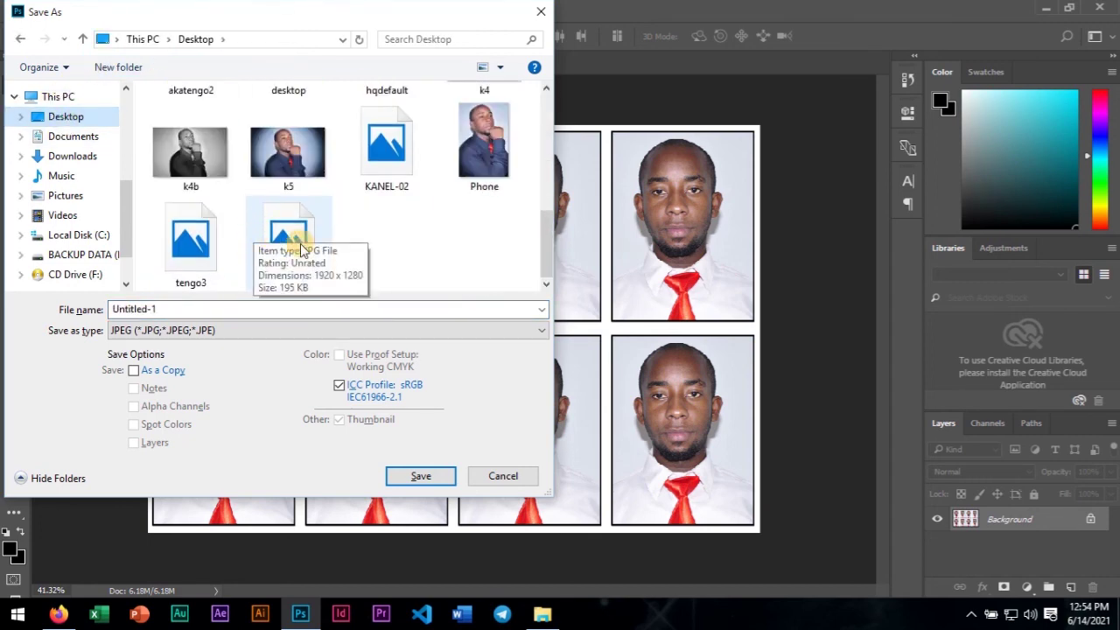
left_click_drag(180, 312, 101, 321)
type("nelson passport photo")
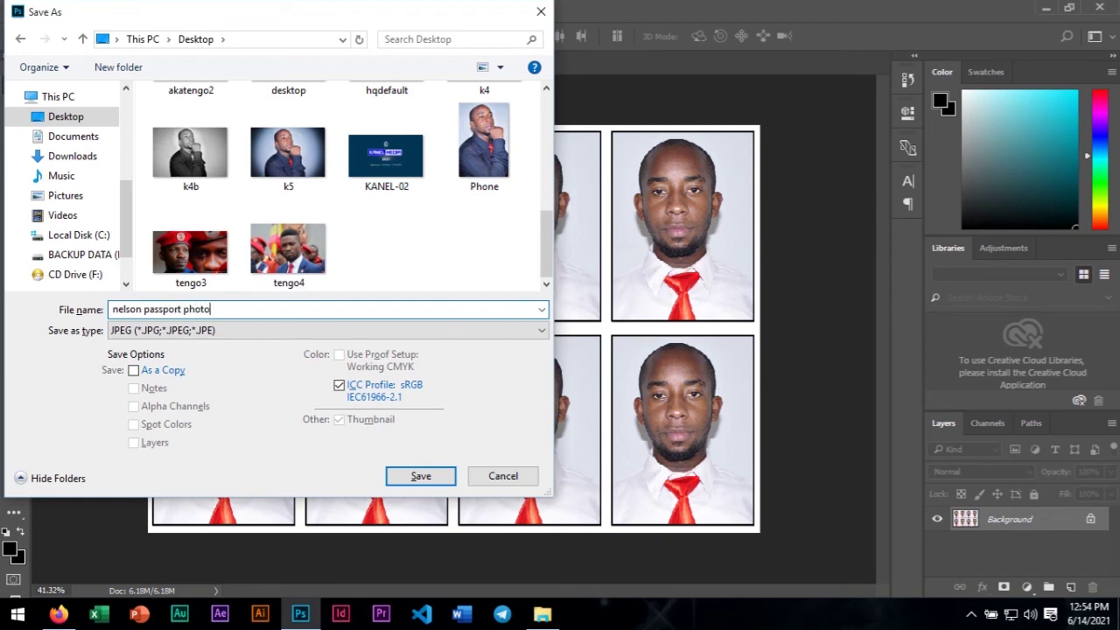
left_click(432, 480)
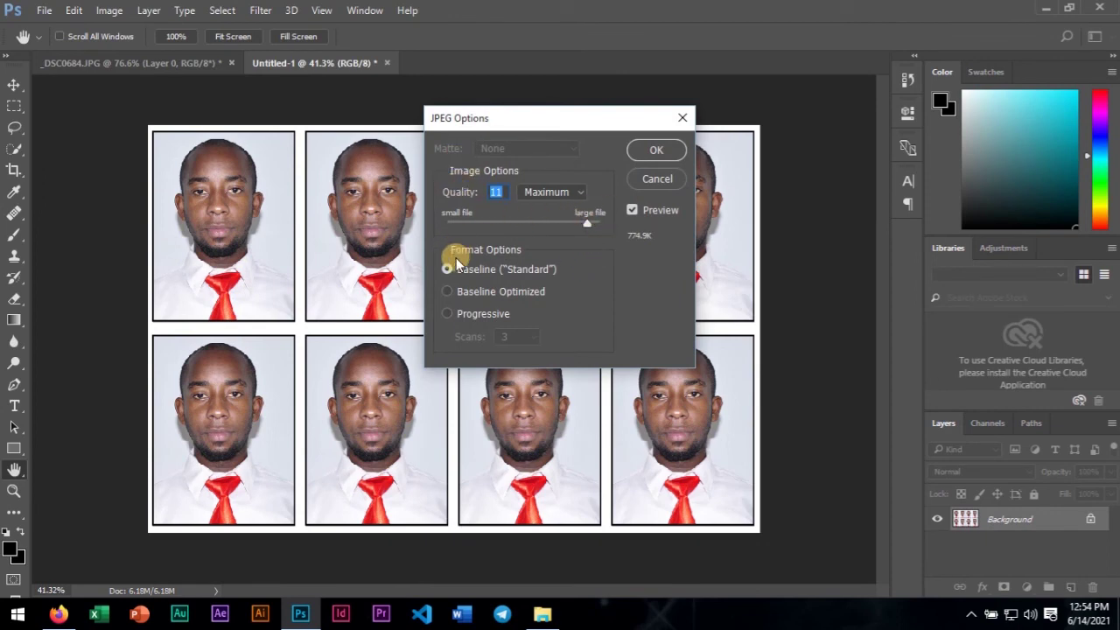
left_click(586, 226)
left_click_drag(595, 225, 601, 226)
left_click(657, 151)
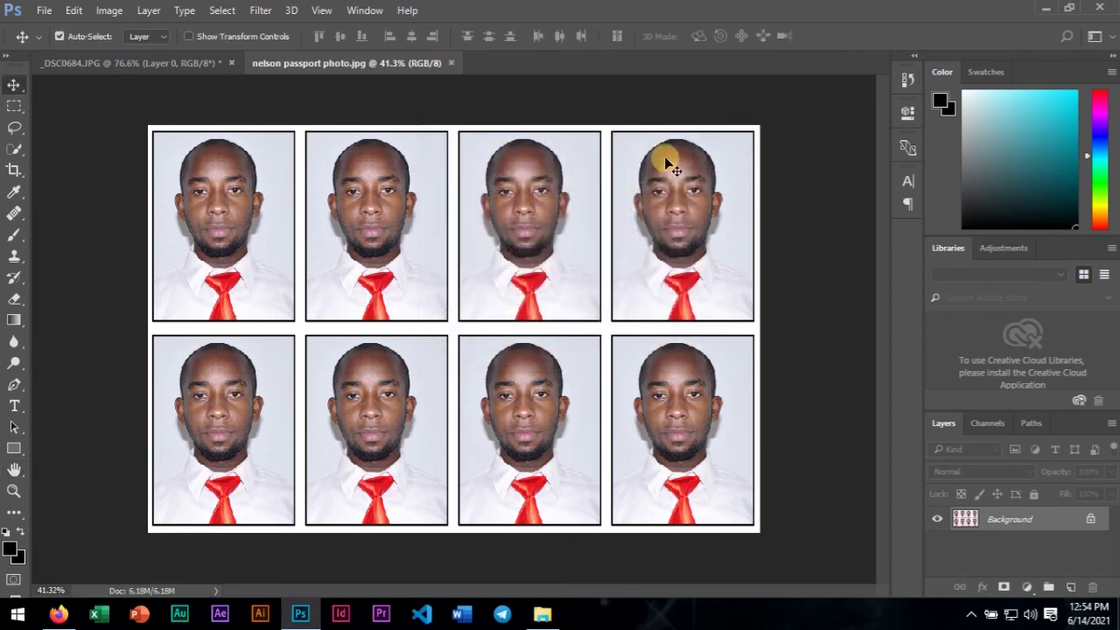
Minimize Photoshop and open the saved 1.29 MB passport photo sheet from the Desktop in Photos
left_click(1043, 9)
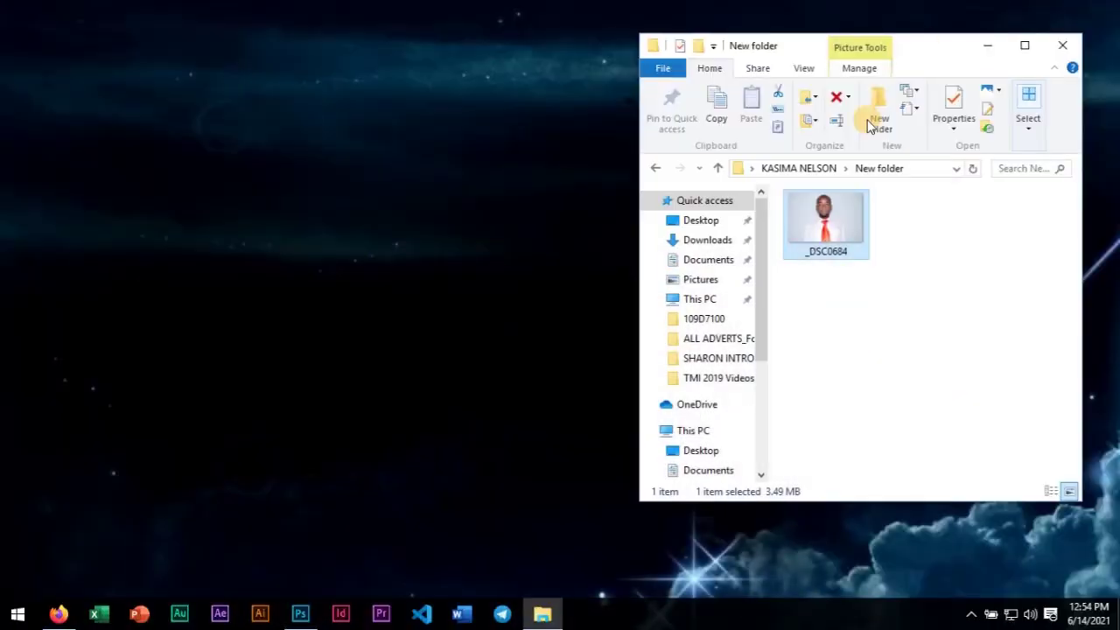
left_click(729, 227)
scroll(905, 245, "down", 5)
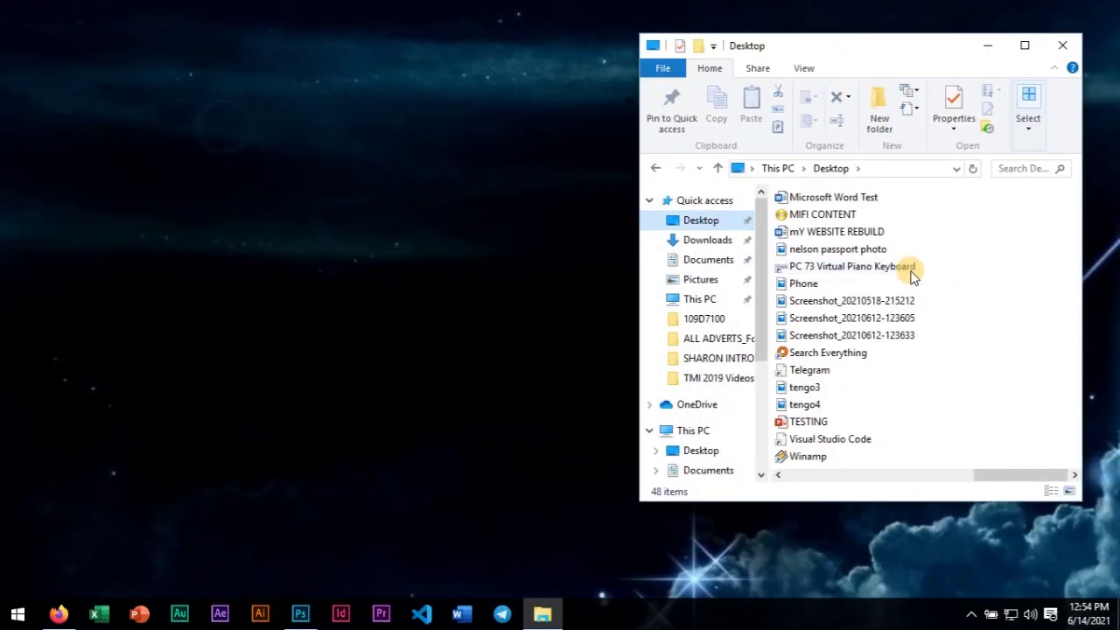
left_click(853, 324)
key("n")
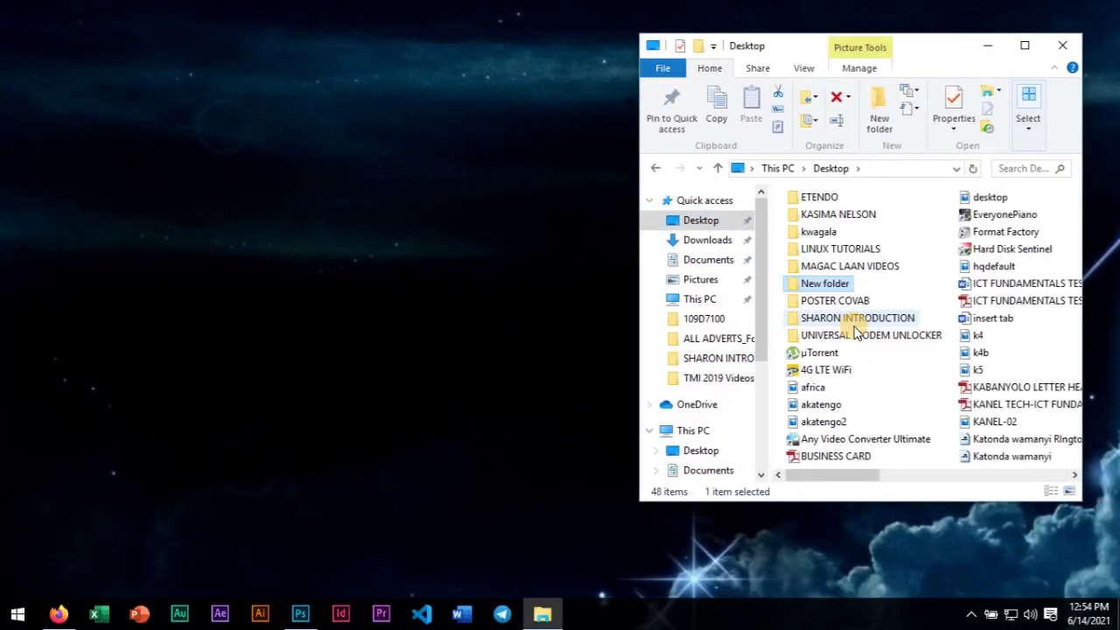
key("n")
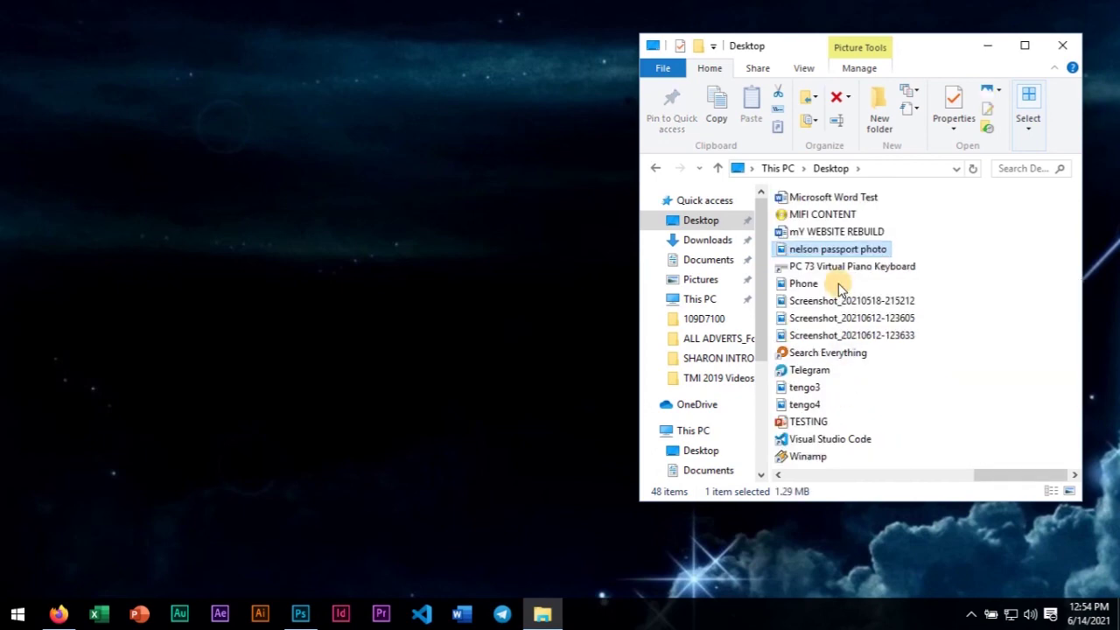
double_click(840, 251)
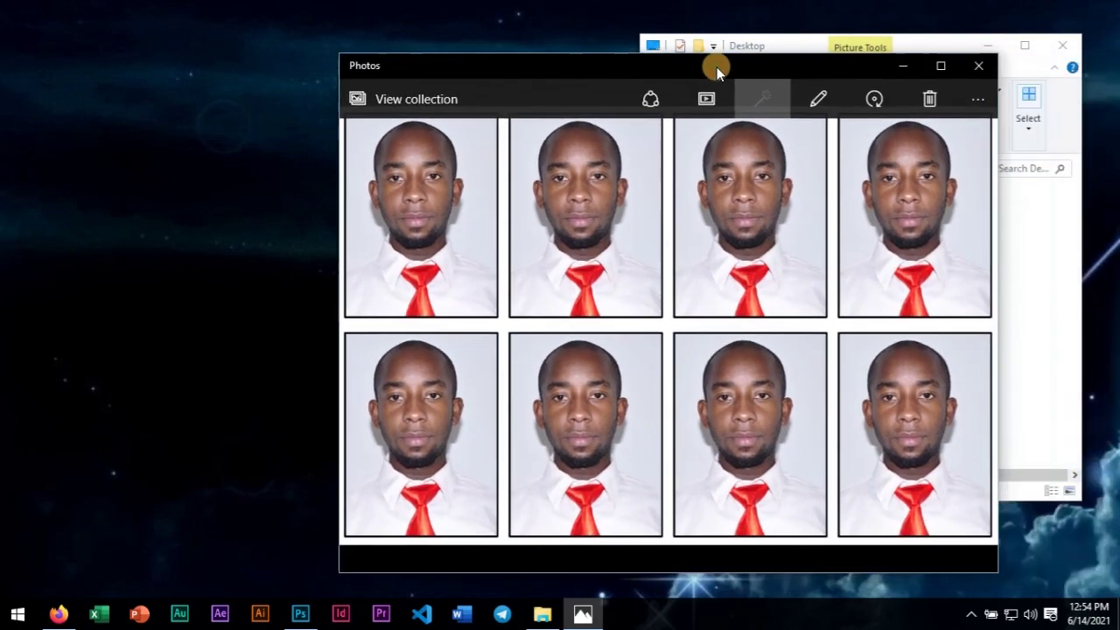
Maximize the Photos window to view the eight bordered passport copies, then reveal hidden tray icons
double_click(717, 67)
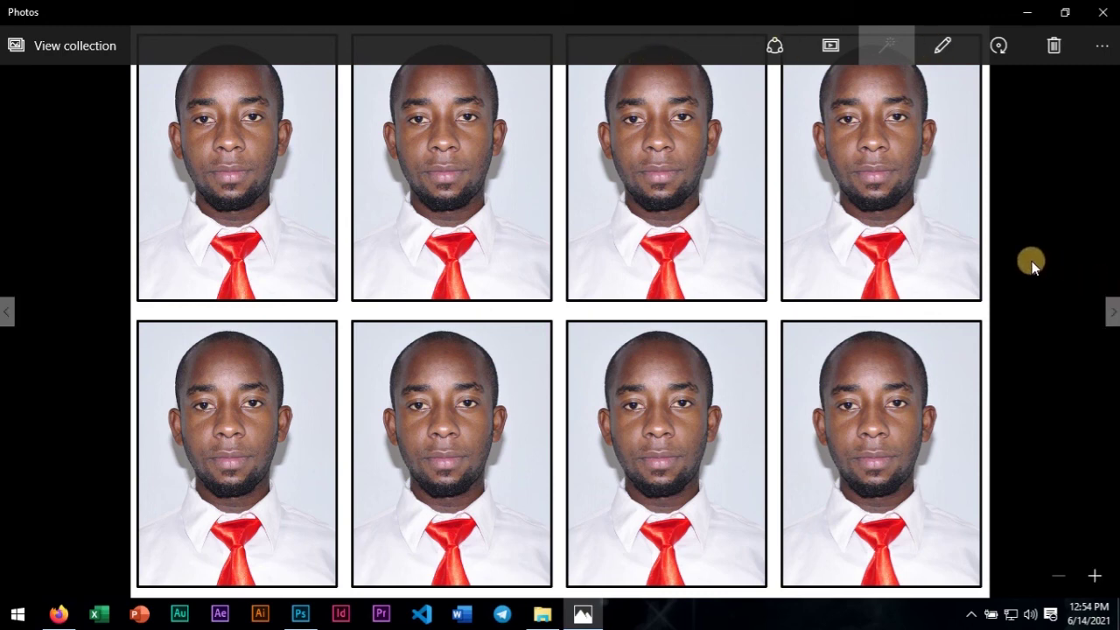
left_click(971, 614)
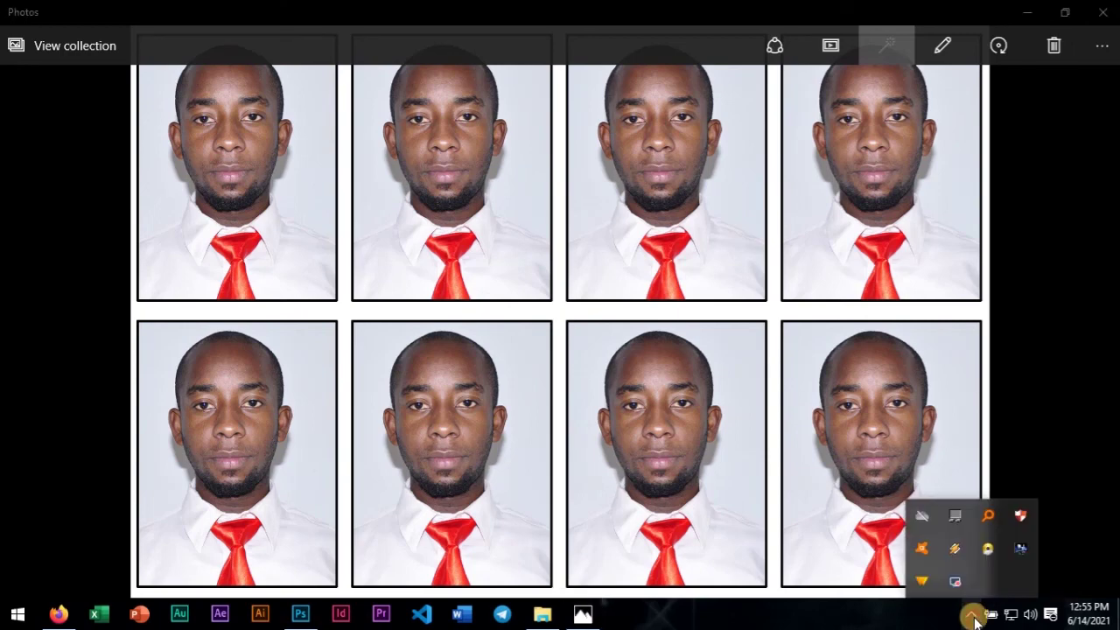